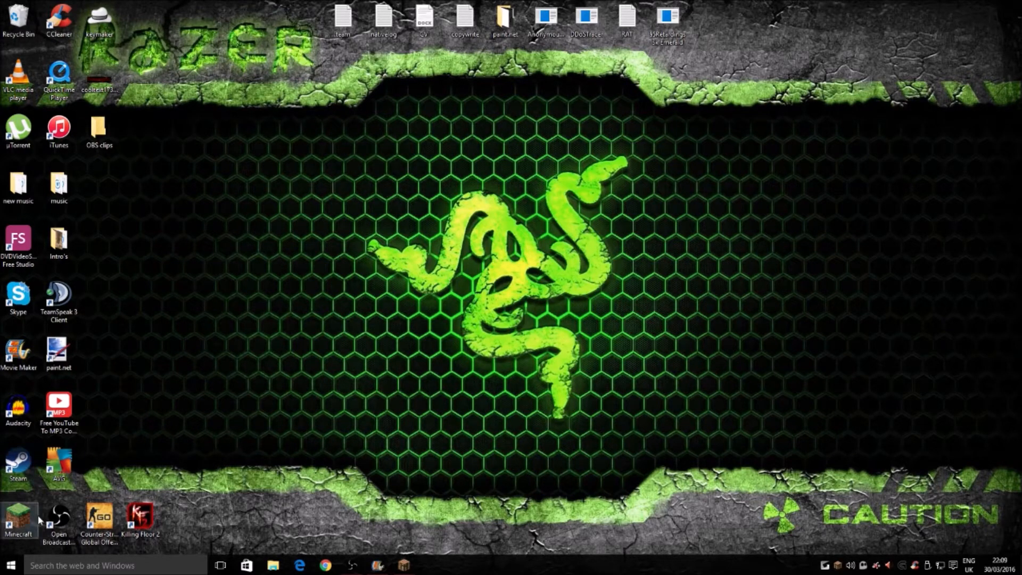
Step: Bring up the Open Broadcaster Software main window from the desktop
{"action": "left_click", "coordinate": [47, 528]}
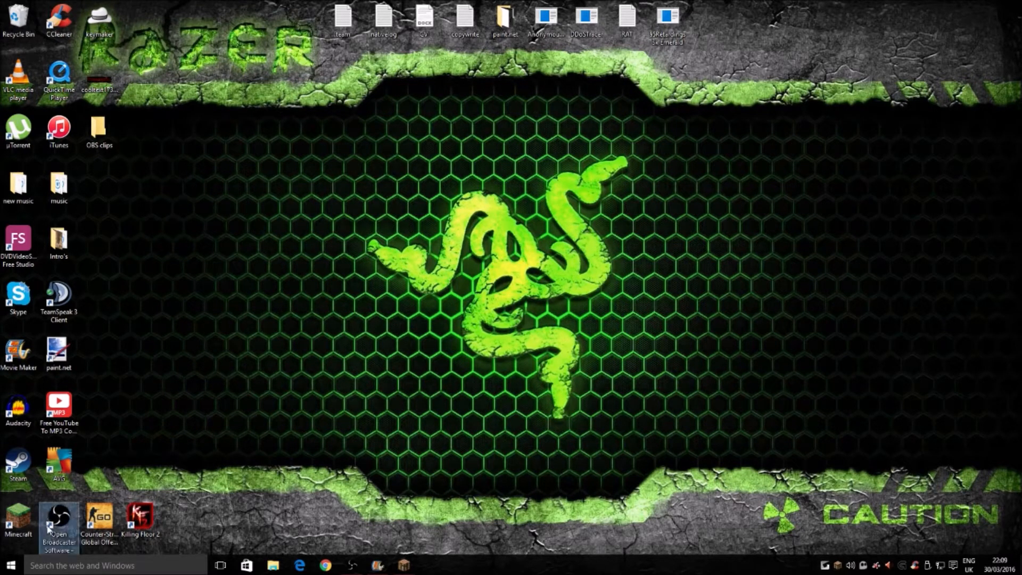
{"action": "left_click", "coordinate": [299, 364]}
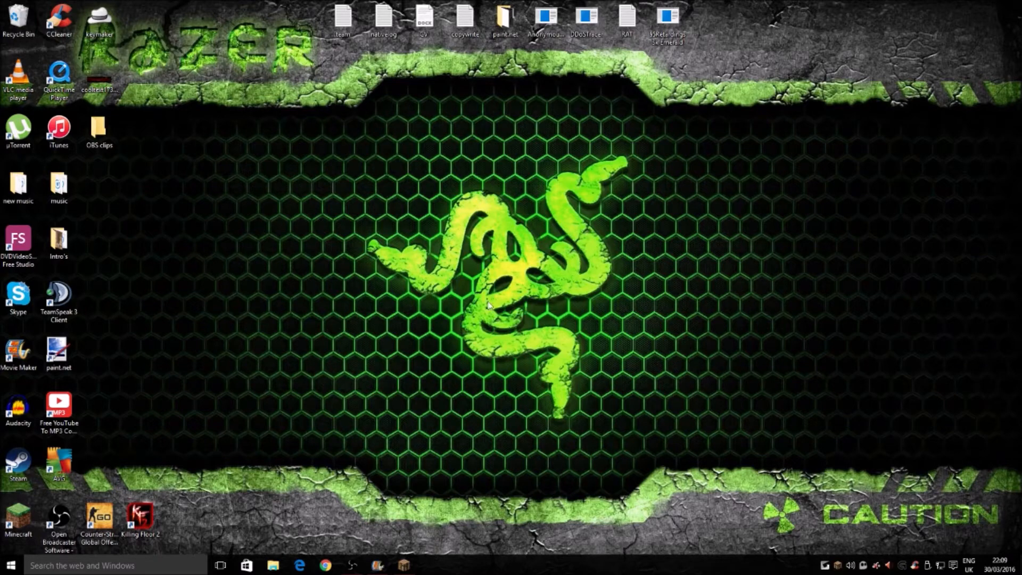
{"action": "left_click", "coordinate": [352, 565]}
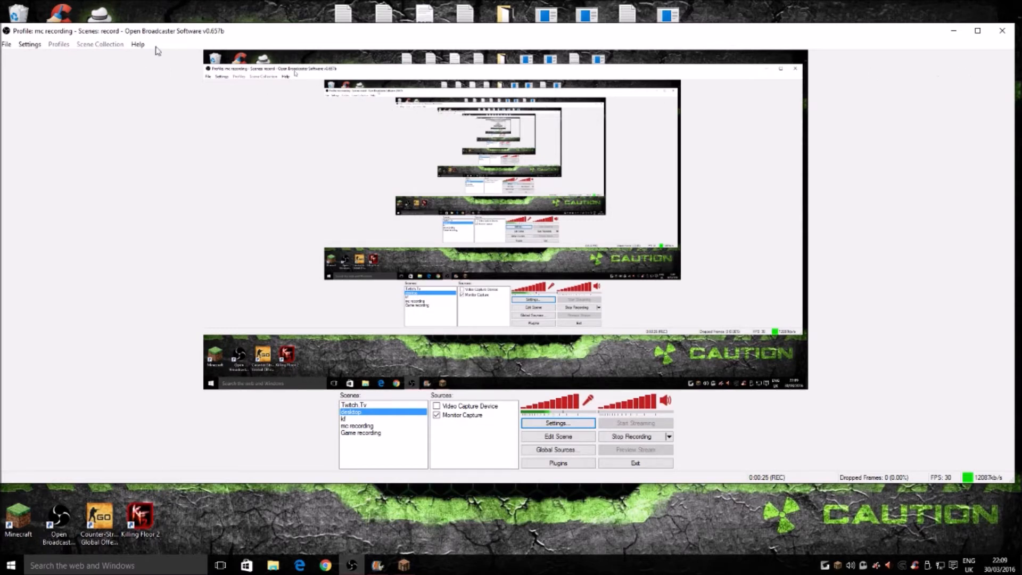
{"action": "right_click", "coordinate": [352, 460]}
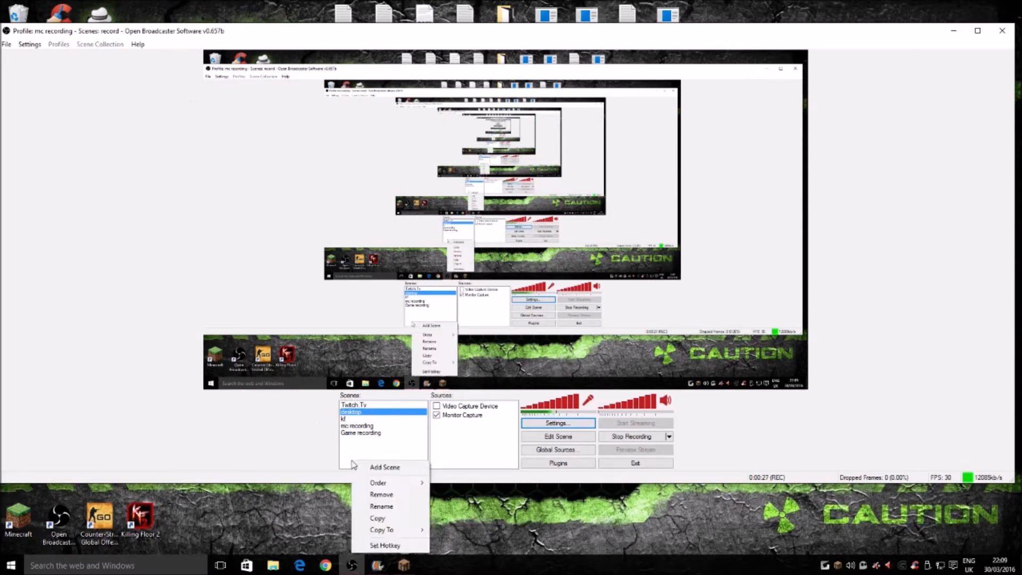
{"action": "left_click", "coordinate": [382, 468]}
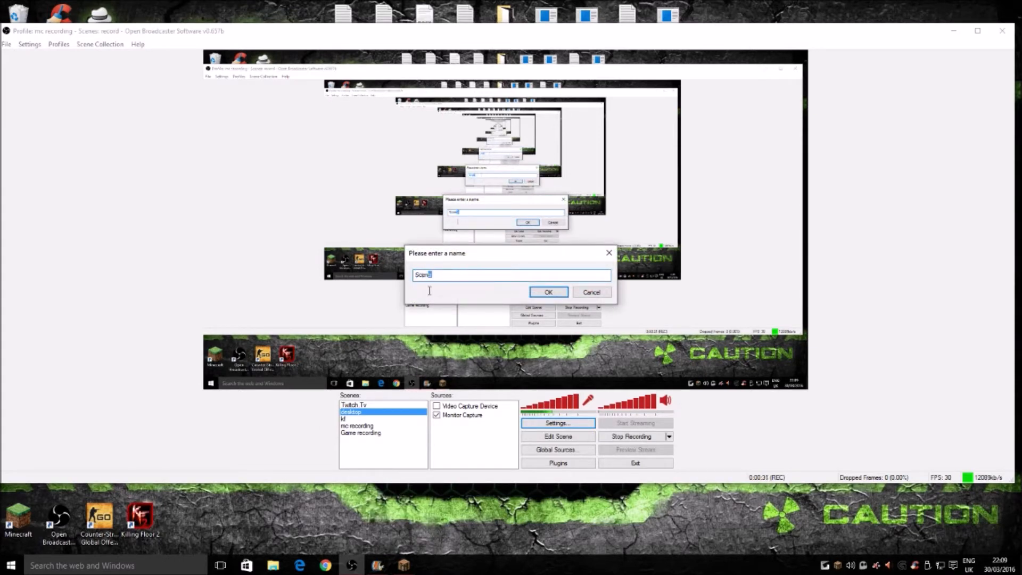
{"action": "left_click", "coordinate": [591, 292]}
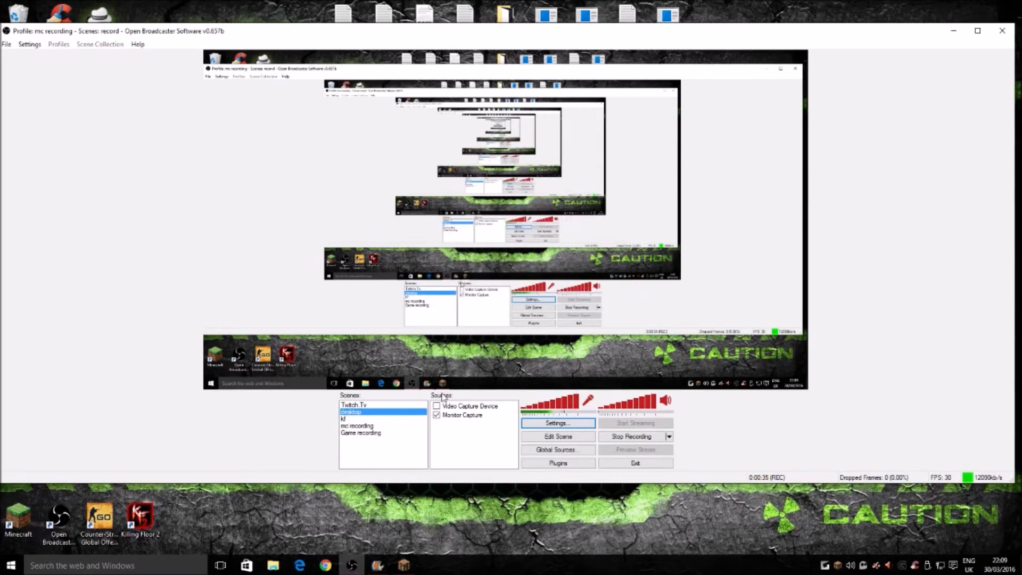
Step: Add a Game Capture source named "game" to the desktop scene
{"action": "right_click", "coordinate": [453, 447]}
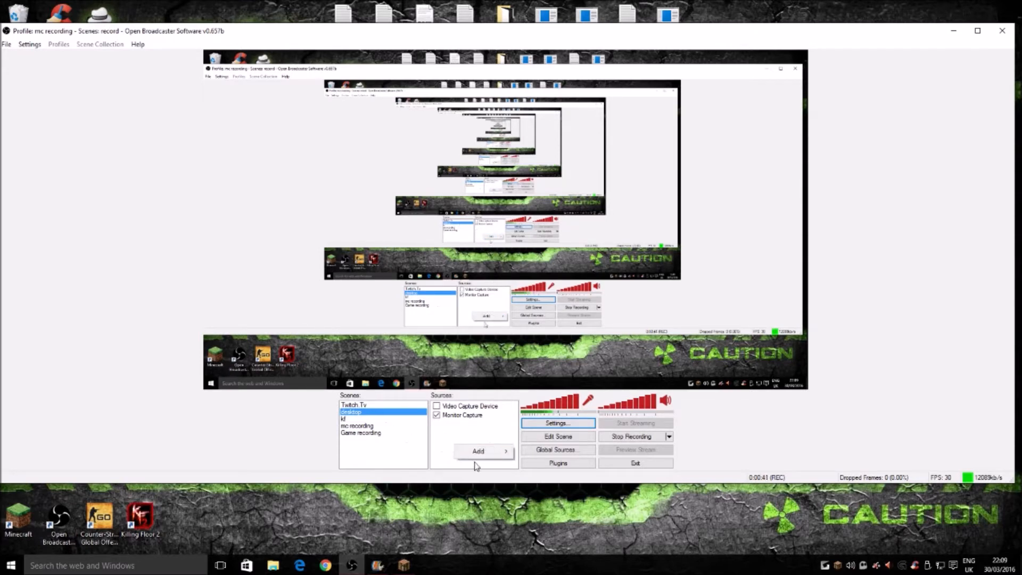
{"action": "mouse_move", "coordinate": [478, 451]}
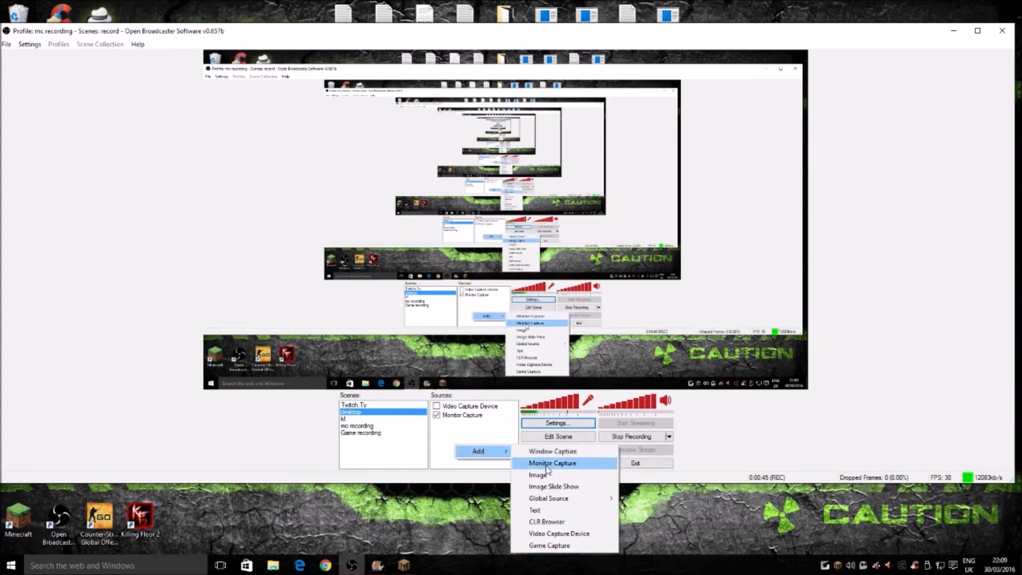
{"action": "left_click", "coordinate": [546, 545]}
{"action": "key", "text": "BackSpace"}
{"action": "type", "text": "gamew"}
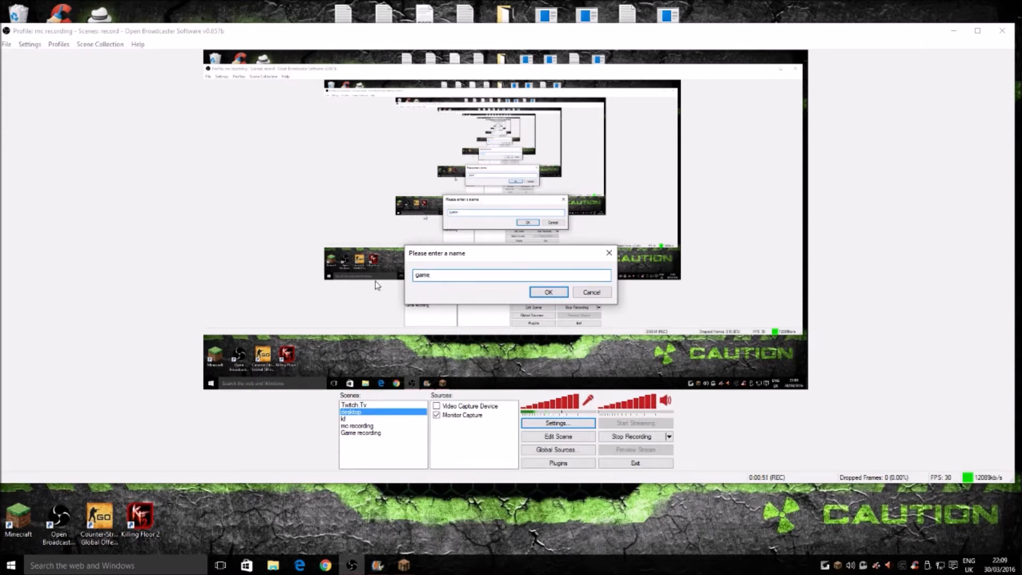
{"action": "left_click", "coordinate": [560, 296]}
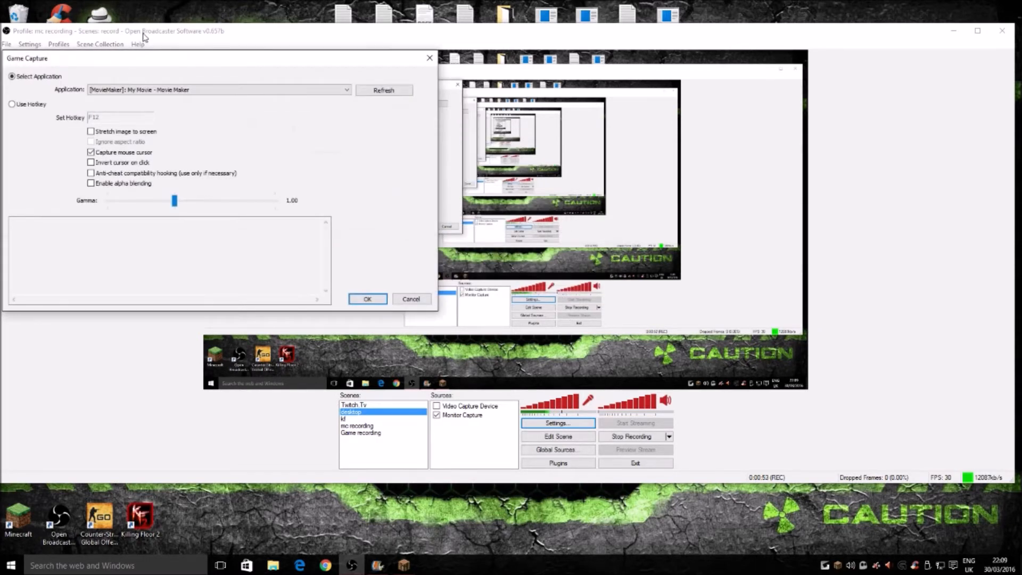
Step: Set Minecraft 1.8 as the application for the game capture source and confirm its settings
{"action": "left_click_drag", "start_coordinate": [159, 65], "coordinate": [418, 78]}
{"action": "left_click", "coordinate": [439, 105]}
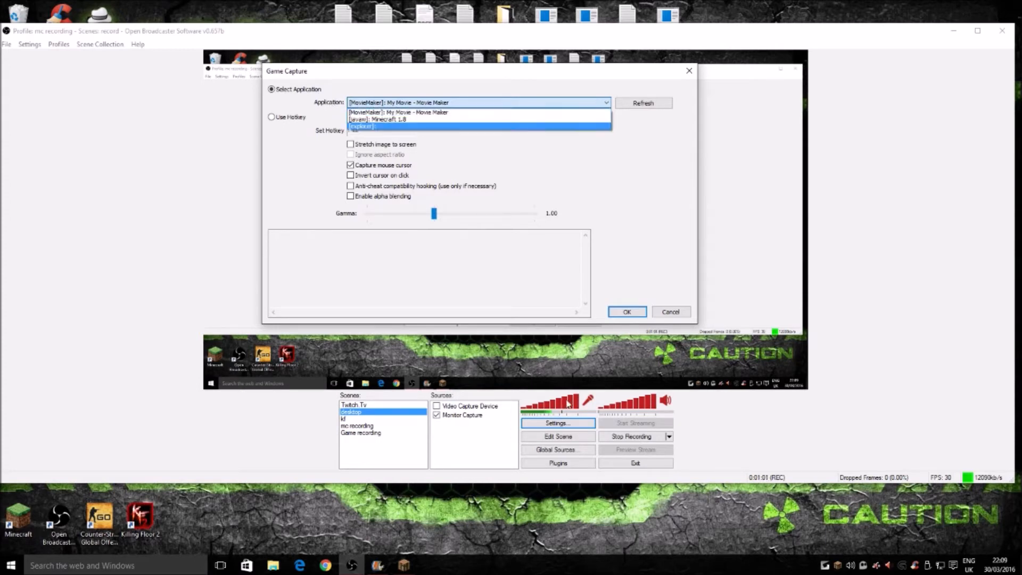
{"action": "left_click", "coordinate": [398, 561]}
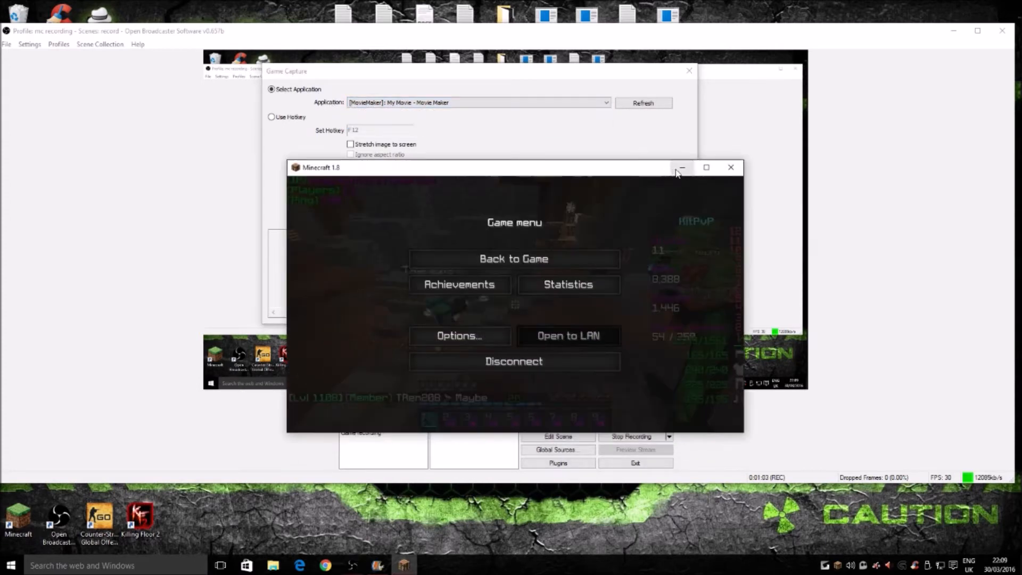
{"action": "left_click", "coordinate": [681, 168]}
{"action": "left_click", "coordinate": [414, 106]}
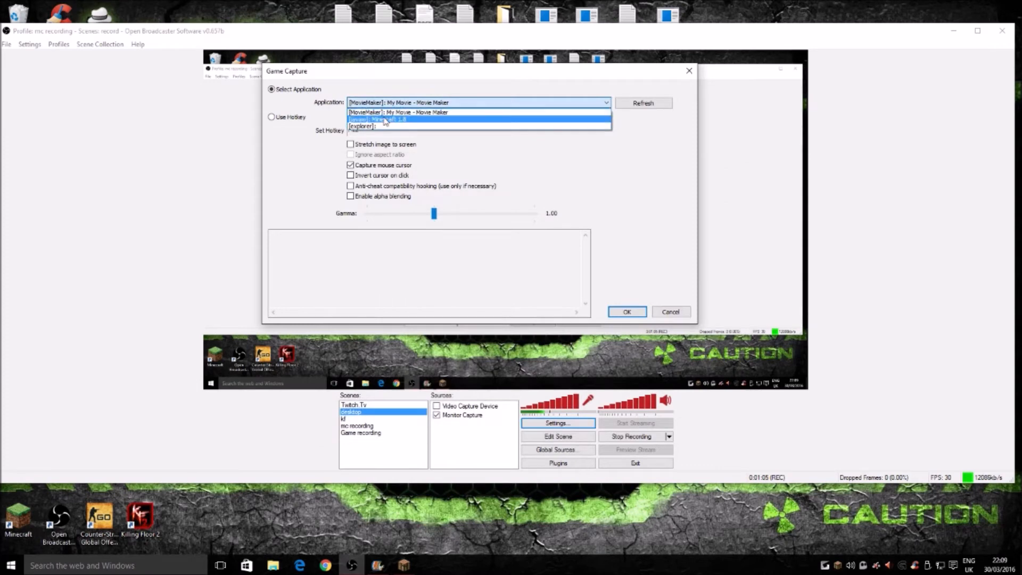
{"action": "left_click", "coordinate": [385, 117]}
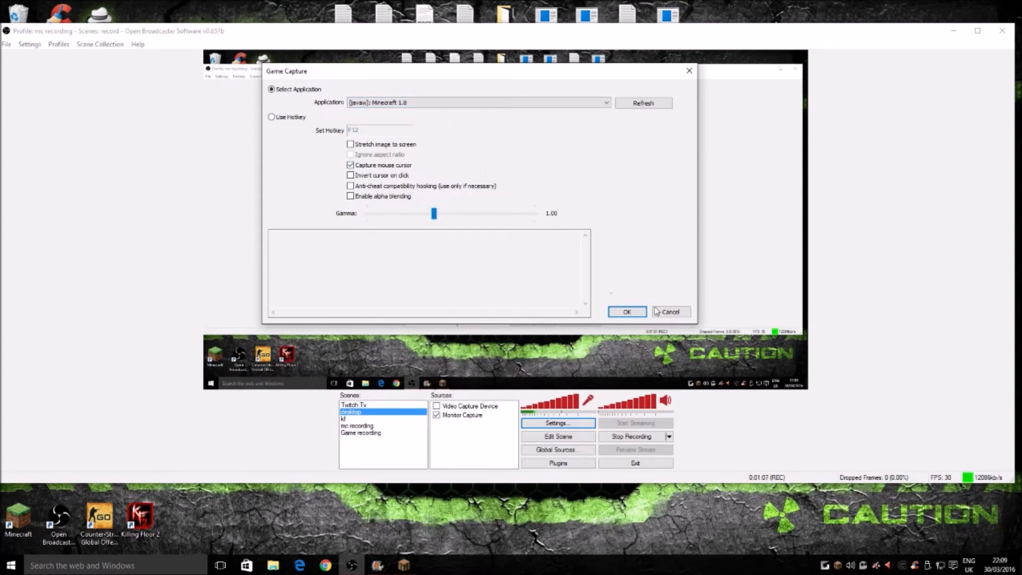
{"action": "left_click", "coordinate": [627, 312]}
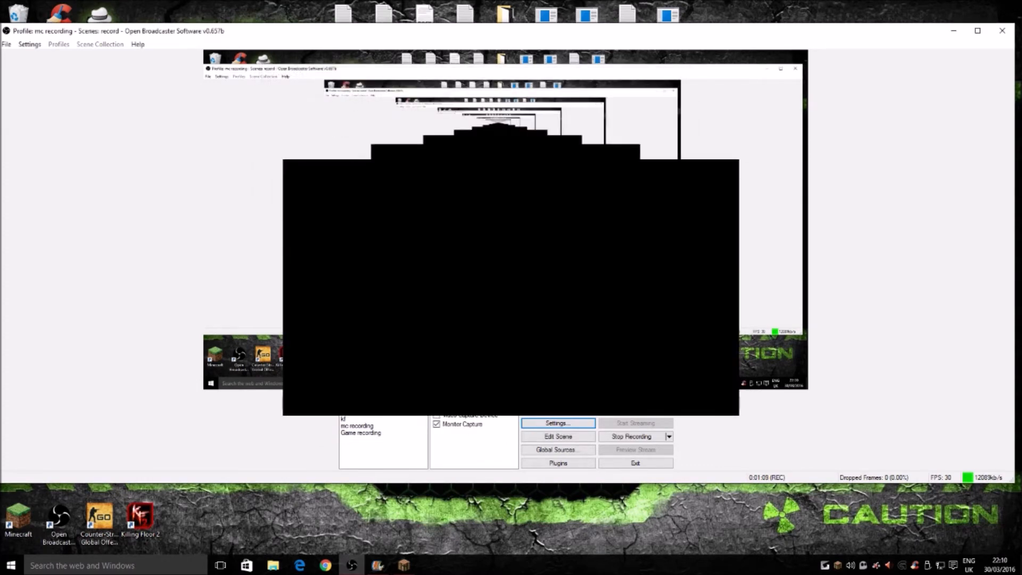
Step: Disable the game source in the desktop scene
{"action": "left_click", "coordinate": [437, 406]}
{"action": "left_click", "coordinate": [437, 406]}
{"action": "left_click", "coordinate": [436, 406]}
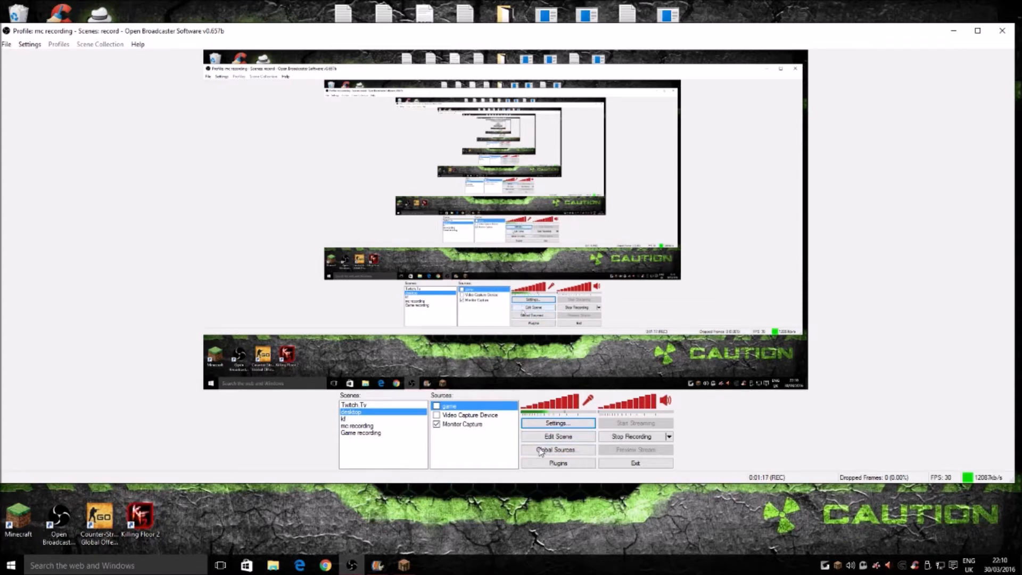
Step: Open the encoding settings and choose 48kHz as the audio format
{"action": "left_click", "coordinate": [554, 423]}
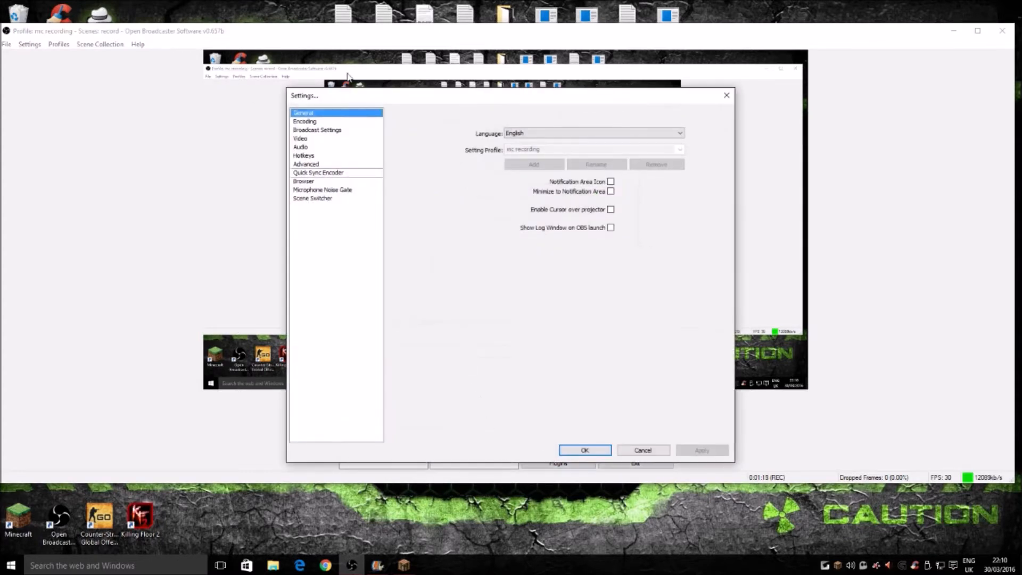
{"action": "left_click_drag", "start_coordinate": [678, 98], "coordinate": [674, 81]}
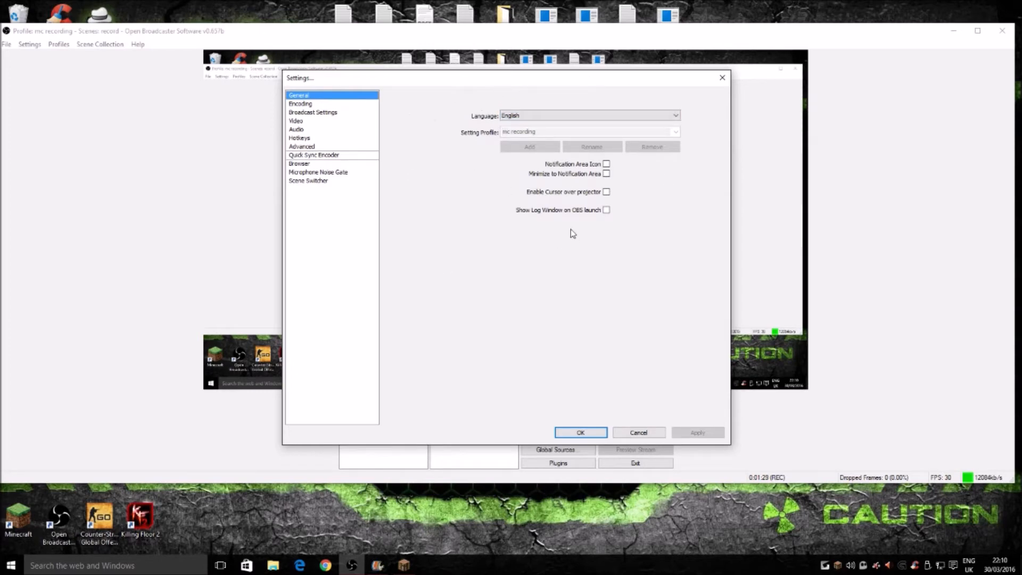
{"action": "left_click", "coordinate": [300, 105]}
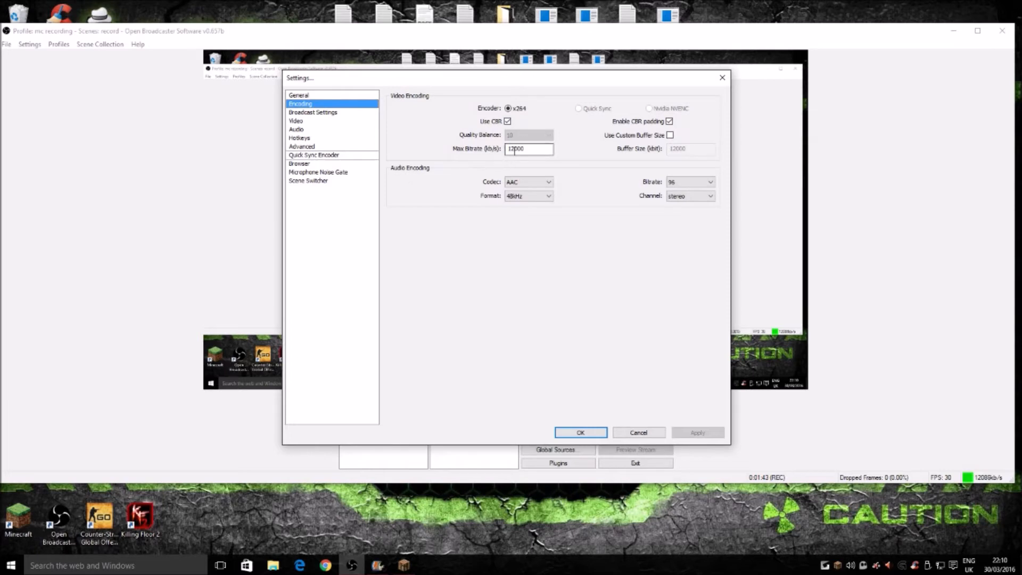
{"action": "mouse_move", "coordinate": [519, 142]}
{"action": "left_click", "coordinate": [528, 196]}
{"action": "left_click", "coordinate": [520, 205]}
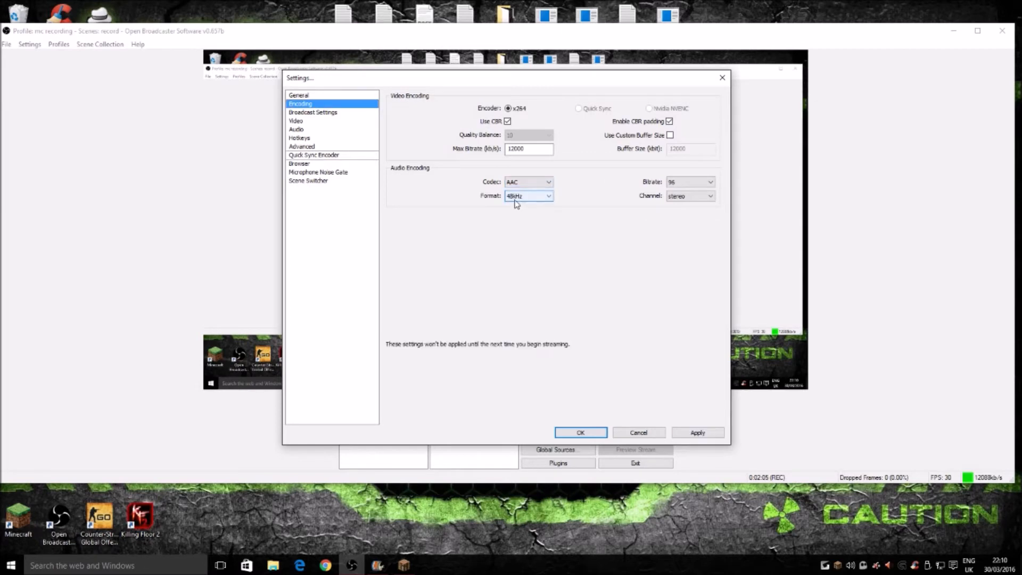
Step: Set the audio encoding bitrate to 128 and apply the encoding settings
{"action": "left_click", "coordinate": [686, 182]}
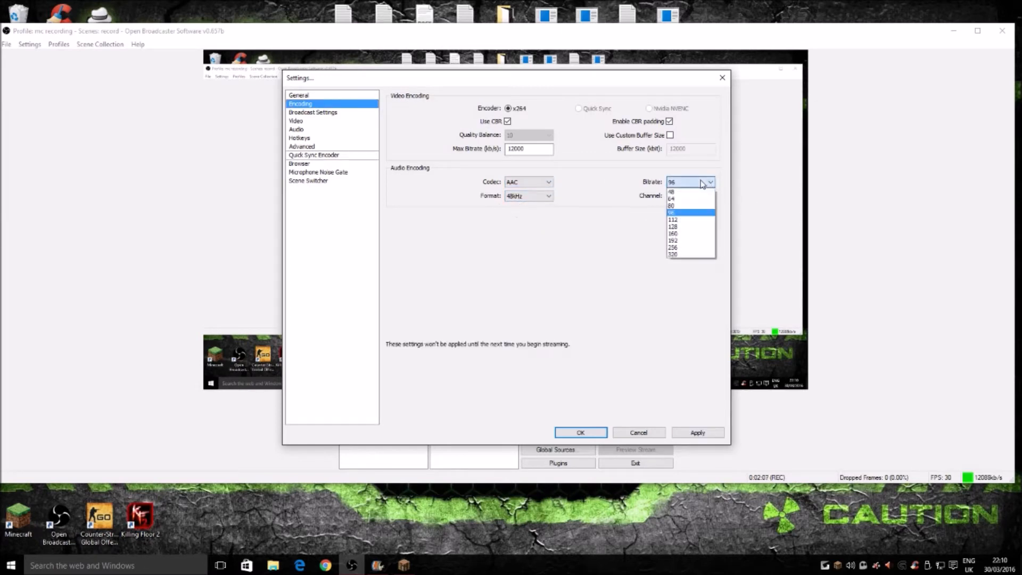
{"action": "left_click", "coordinate": [678, 226]}
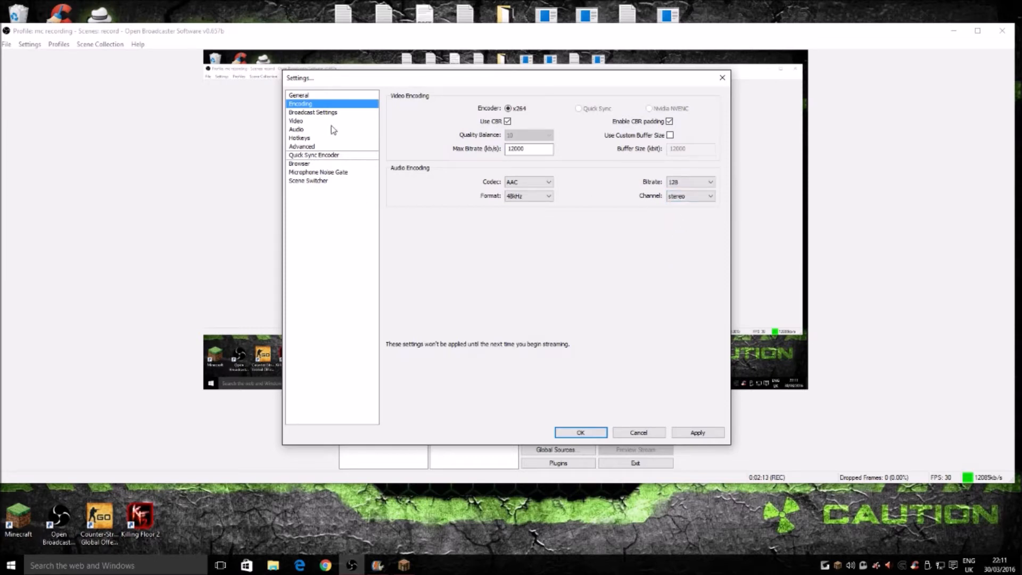
{"action": "left_click", "coordinate": [696, 434]}
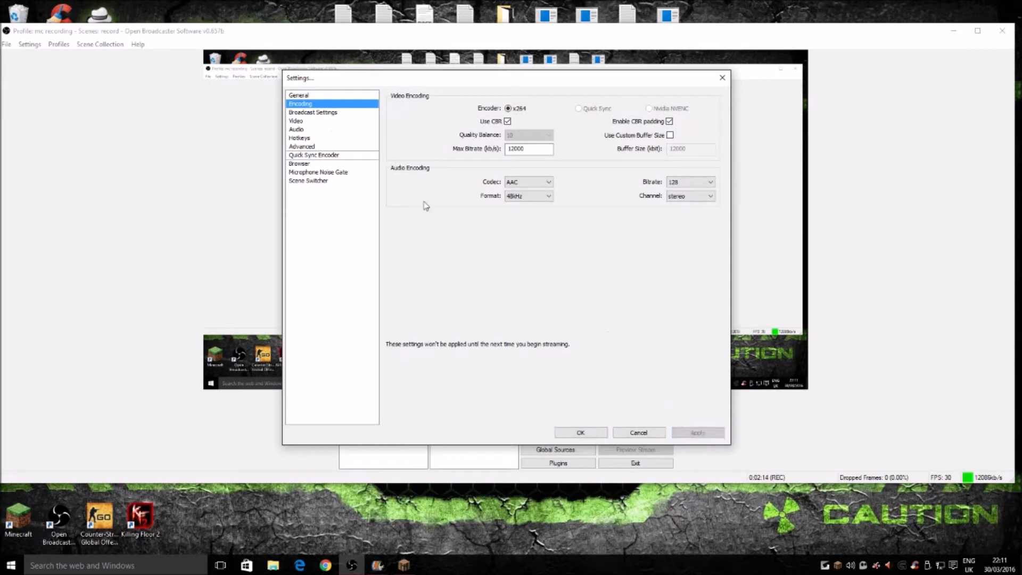
Step: Select File Output Only as the broadcast mode, and switch to the video settings without saving
{"action": "left_click", "coordinate": [320, 112]}
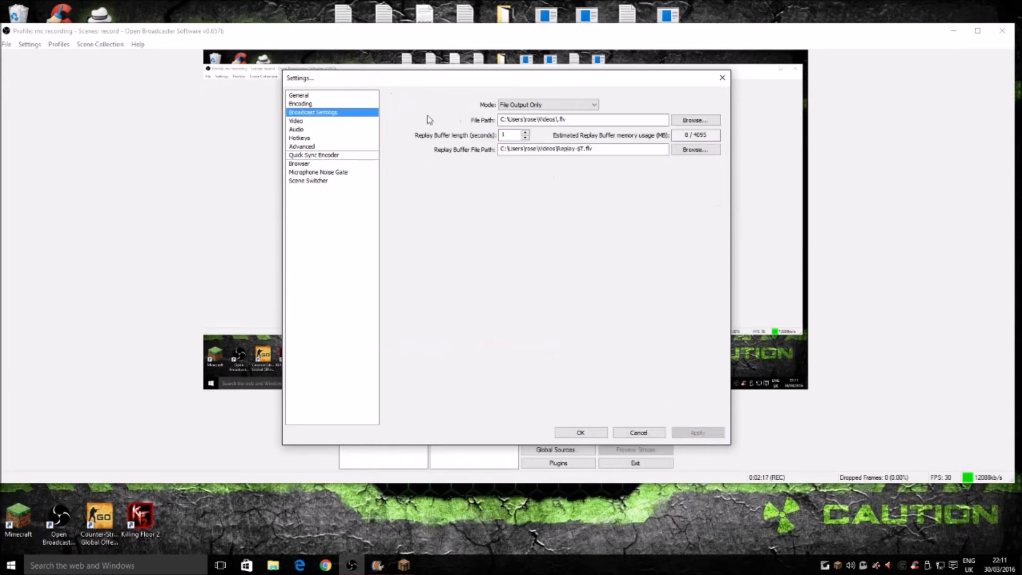
{"action": "left_click", "coordinate": [539, 106]}
{"action": "left_click", "coordinate": [532, 122]}
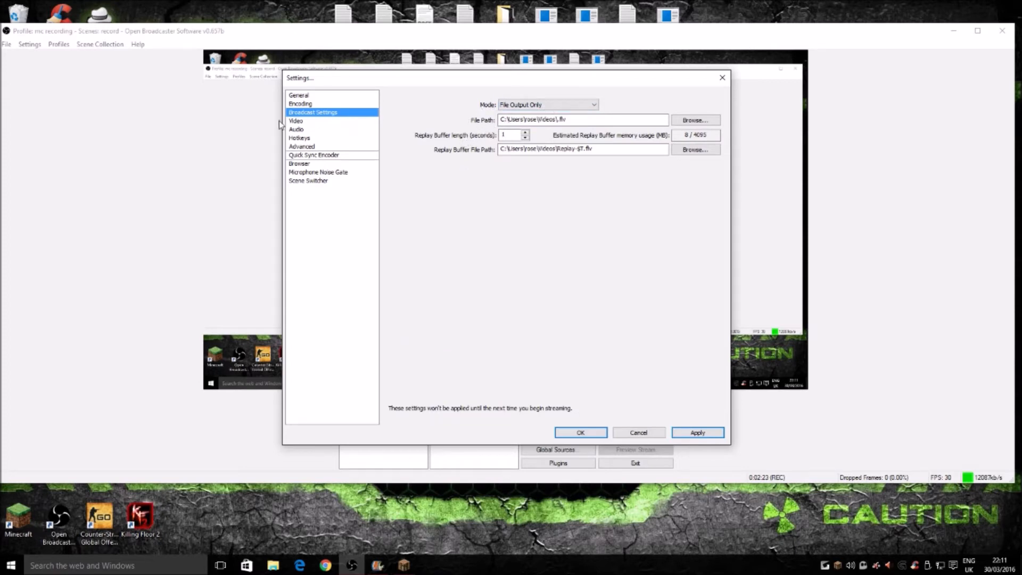
{"action": "left_click", "coordinate": [297, 122]}
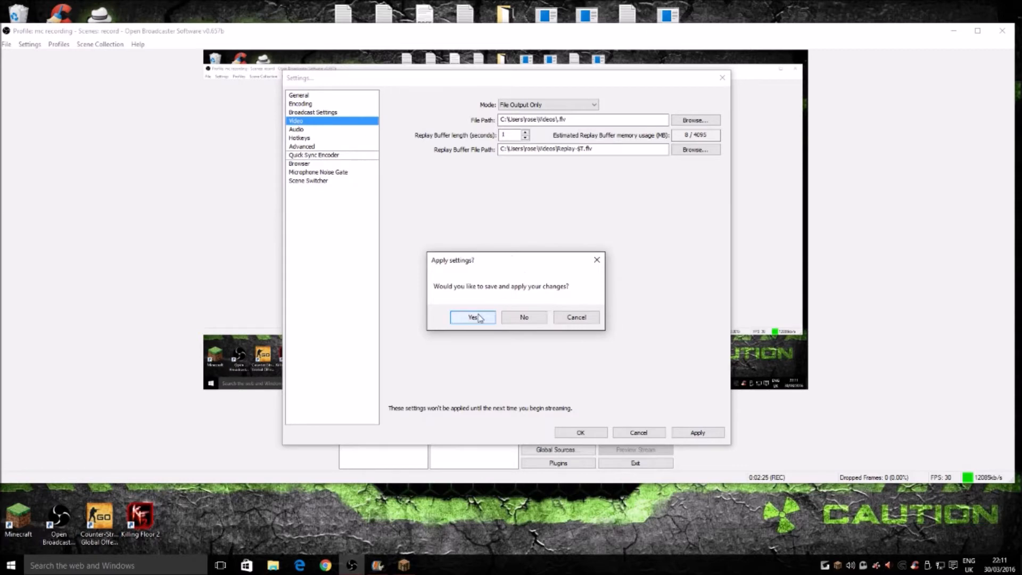
{"action": "left_click", "coordinate": [520, 318]}
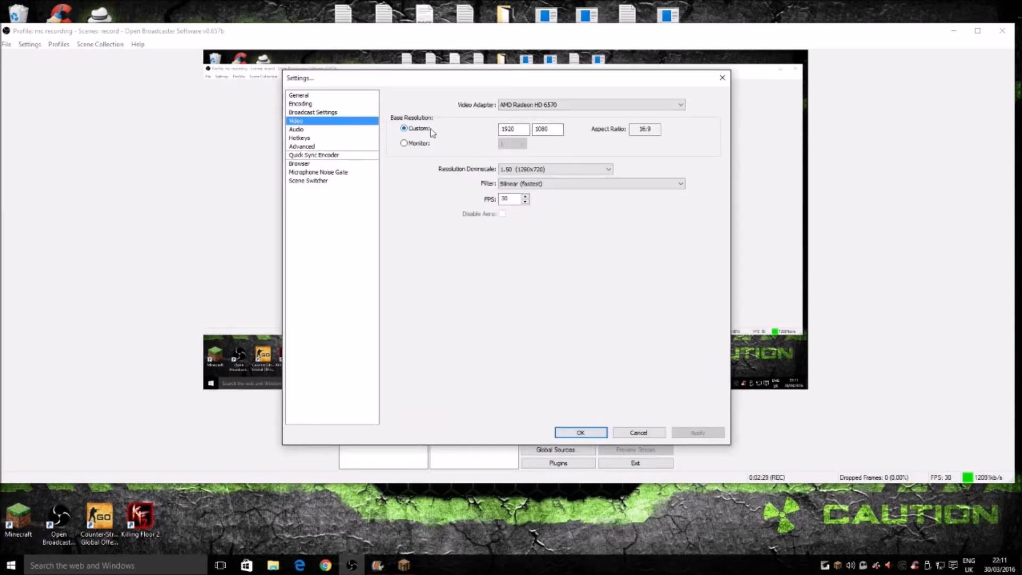
Step: Check the monitor's resolution in the Windows advanced display settings and return to the video settings
{"action": "right_click", "coordinate": [500, 500]}
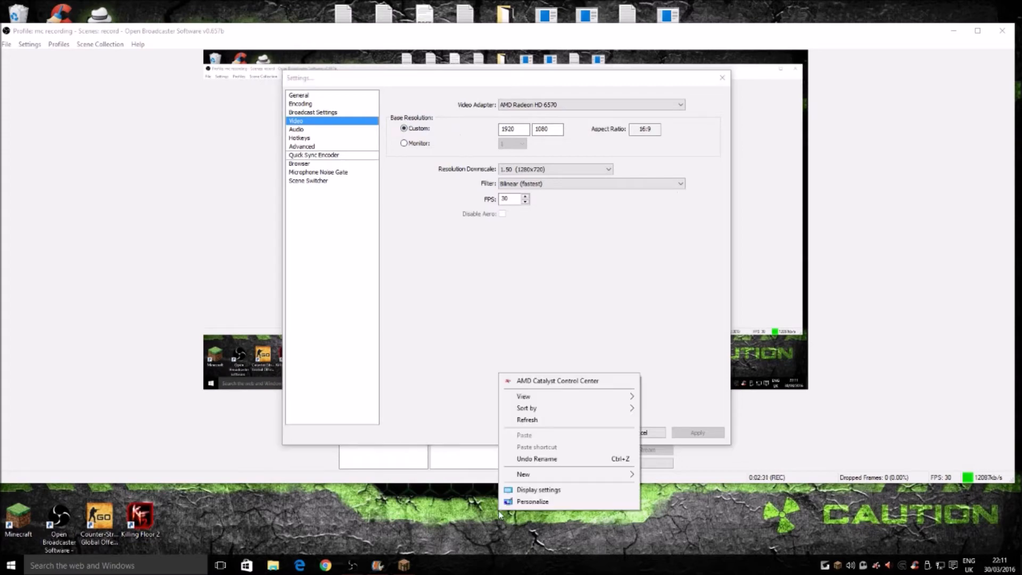
{"action": "left_click", "coordinate": [539, 489]}
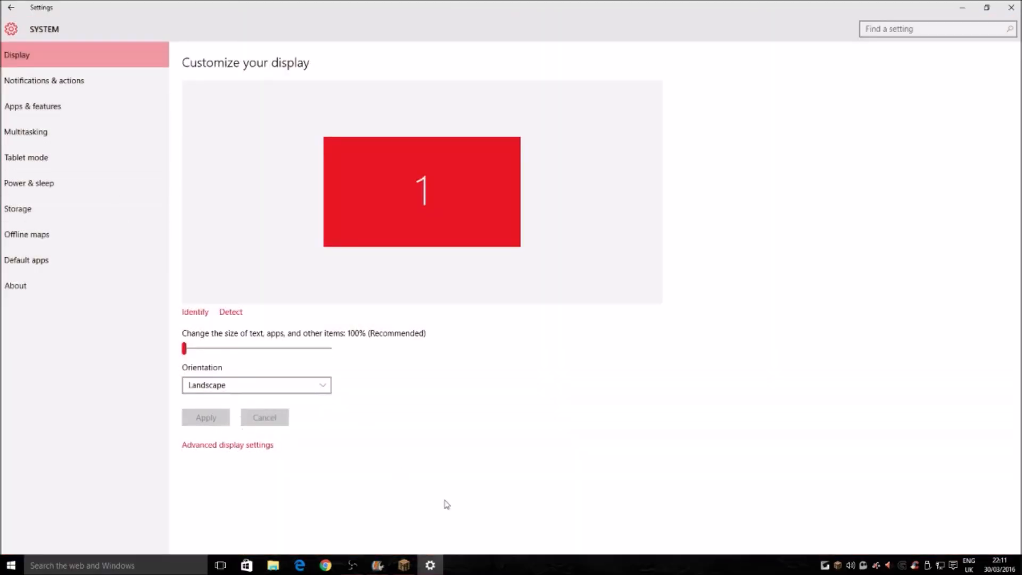
{"action": "double_click", "coordinate": [656, 10]}
{"action": "right_click", "coordinate": [847, 522]}
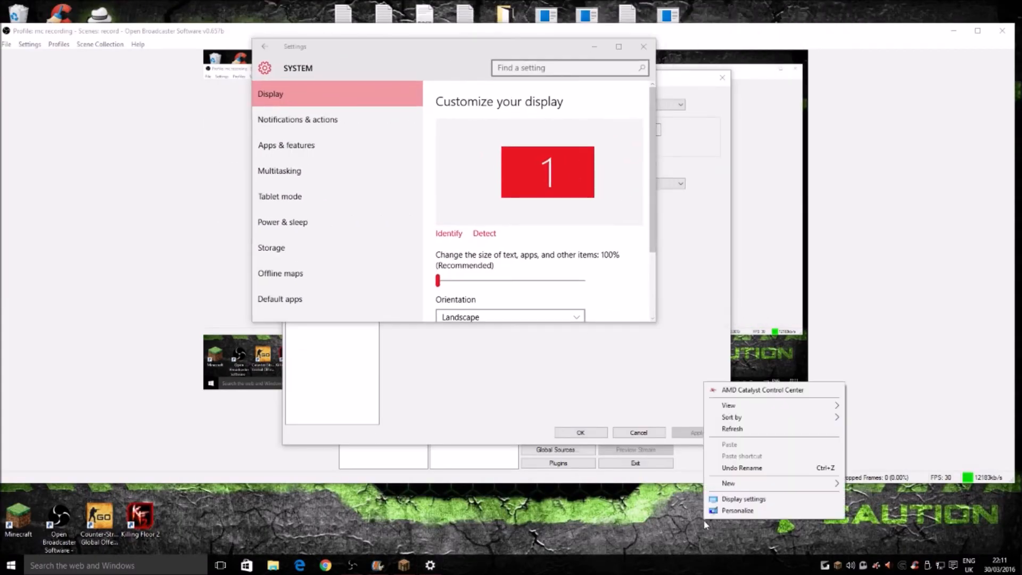
{"action": "left_click", "coordinate": [618, 46]}
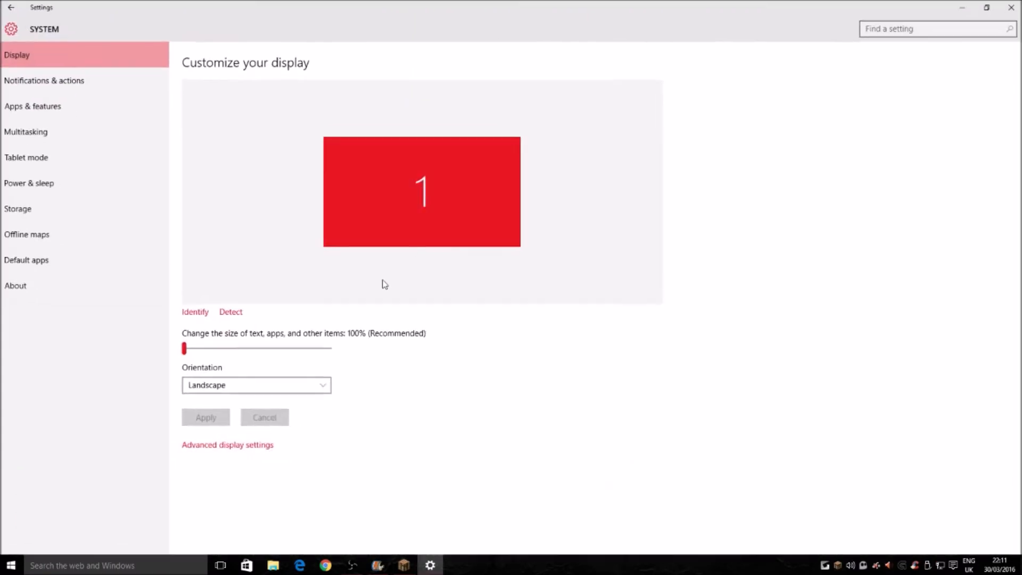
{"action": "left_click", "coordinate": [213, 445]}
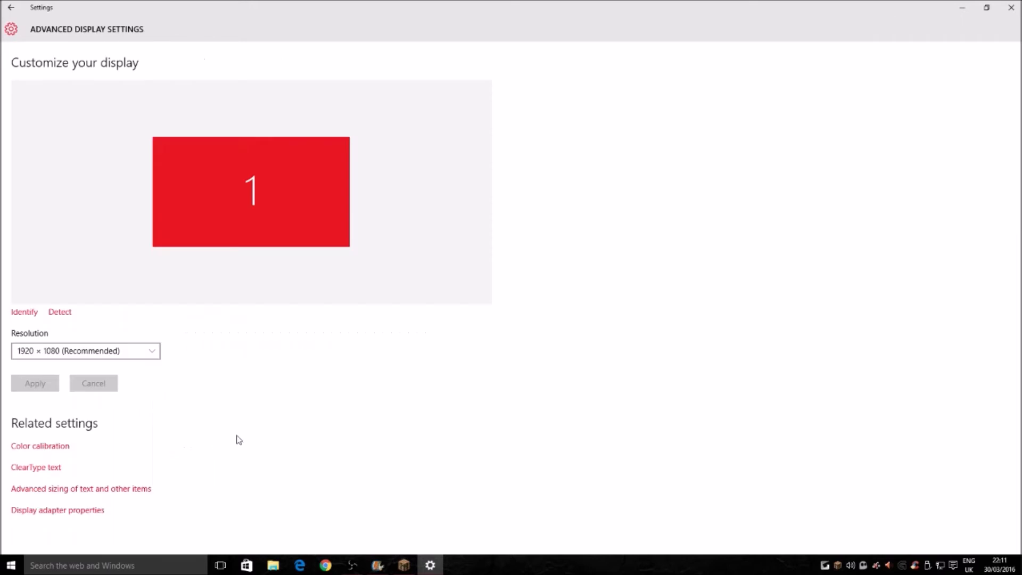
{"action": "left_click", "coordinate": [53, 354]}
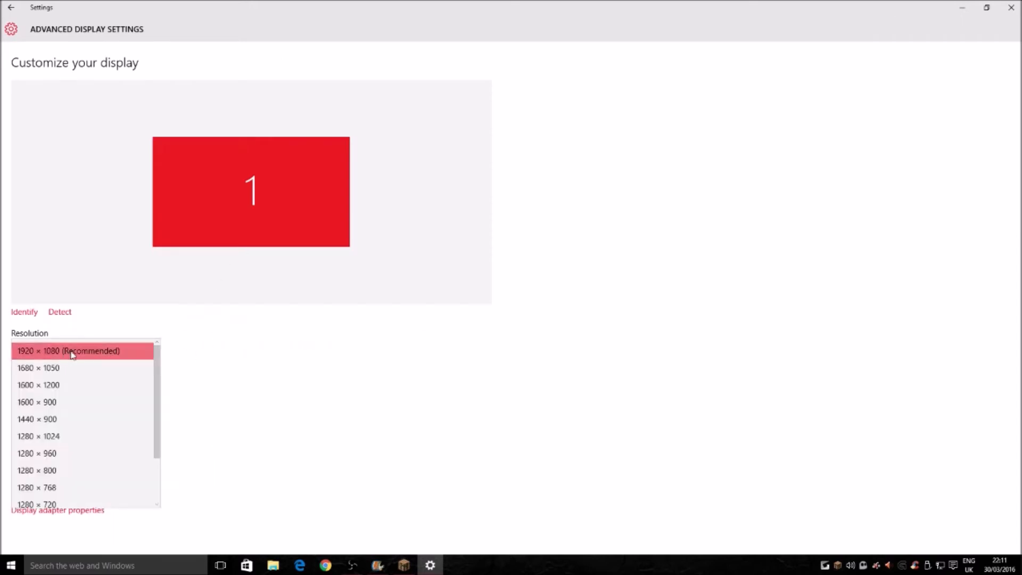
{"action": "left_click", "coordinate": [73, 354]}
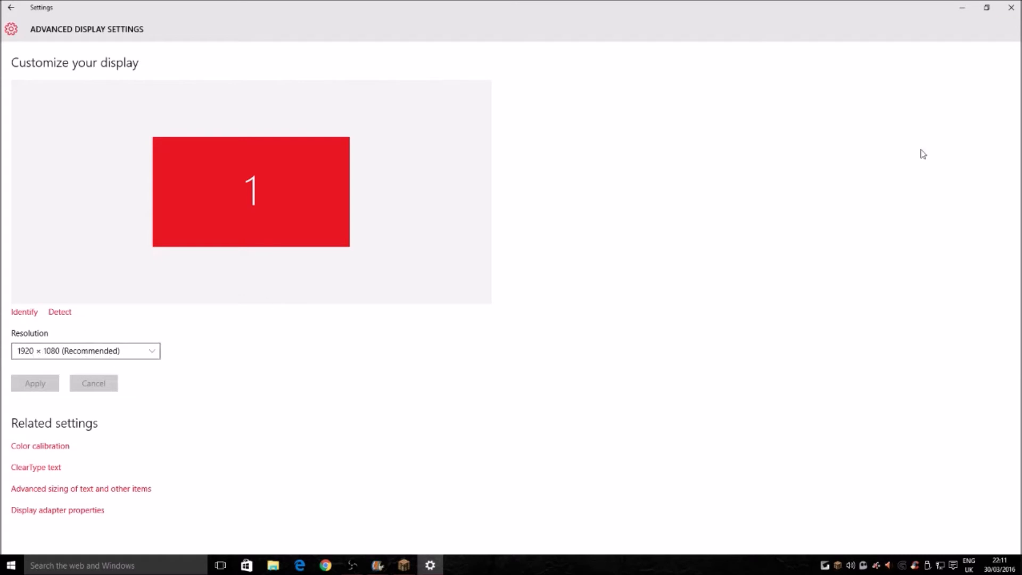
{"action": "left_click", "coordinate": [1011, 8]}
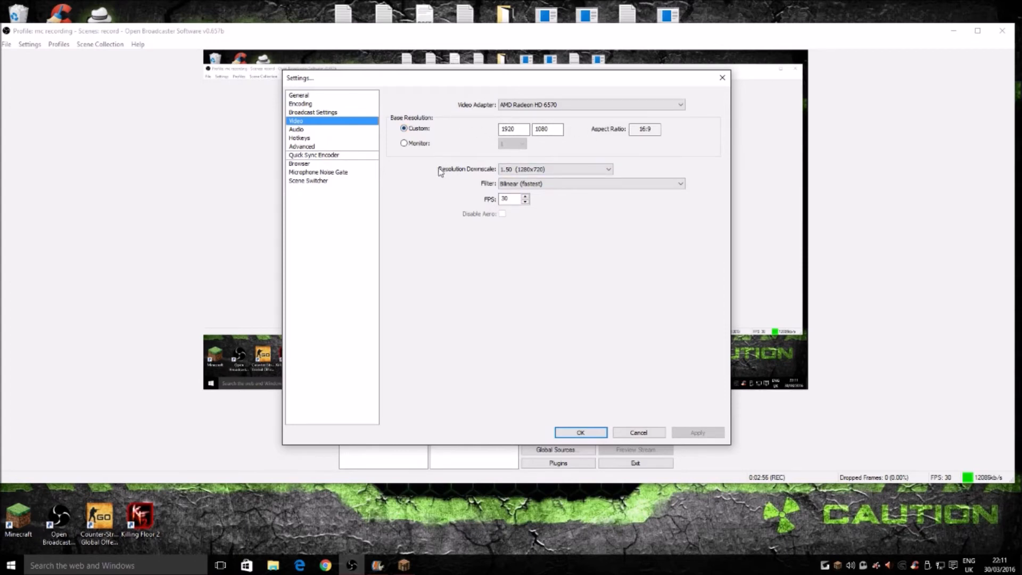
Step: Set the resolution downscale to 1.50 (1280x720) and apply the video settings
{"action": "left_click", "coordinate": [535, 169]}
{"action": "left_click", "coordinate": [528, 194]}
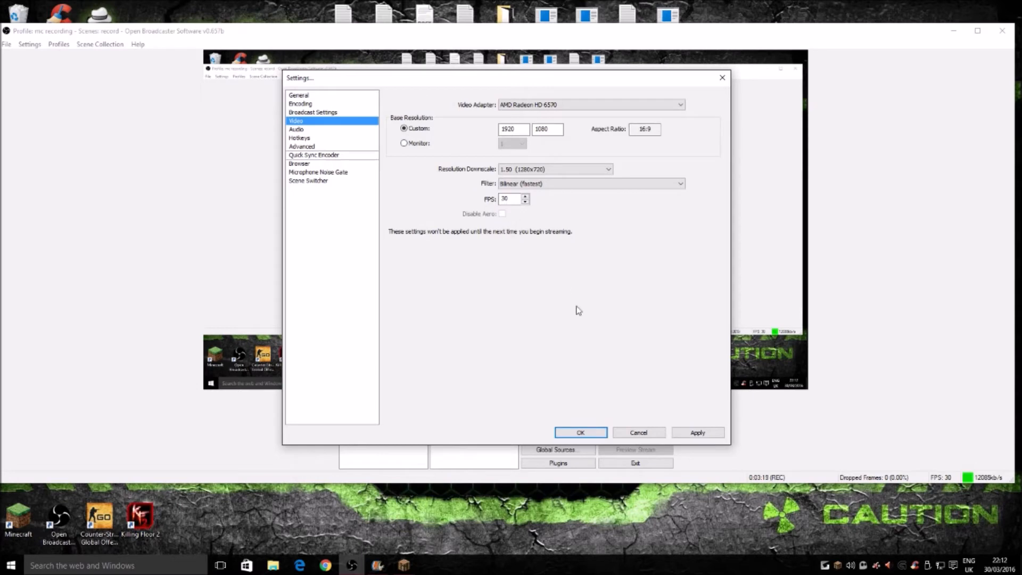
{"action": "left_click", "coordinate": [700, 434]}
Step: Choose the Afterglow Universal Wireless microphone as the microphone/auxiliary audio device and apply the audio settings
{"action": "left_click", "coordinate": [308, 130]}
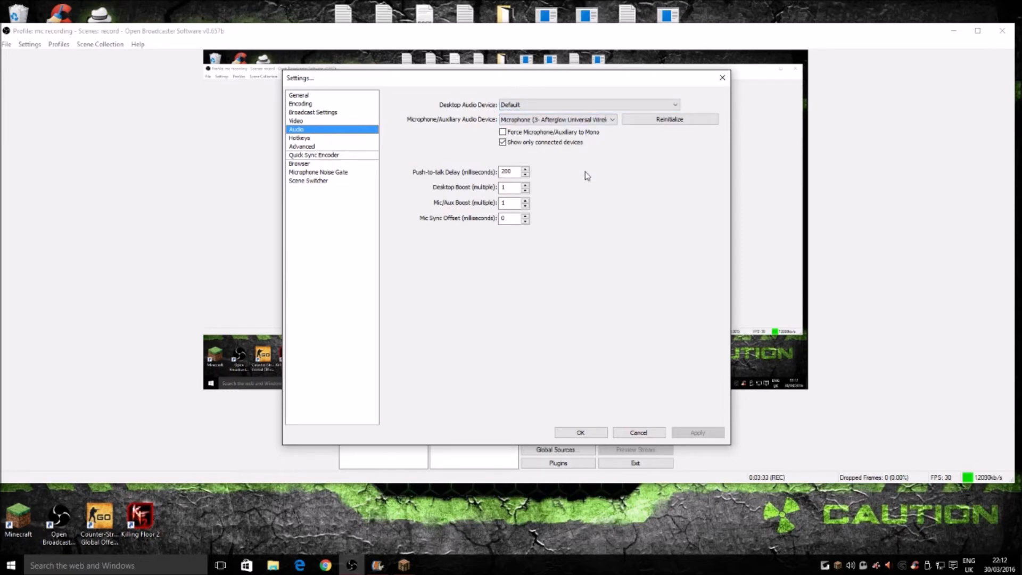
{"action": "left_click", "coordinate": [510, 120]}
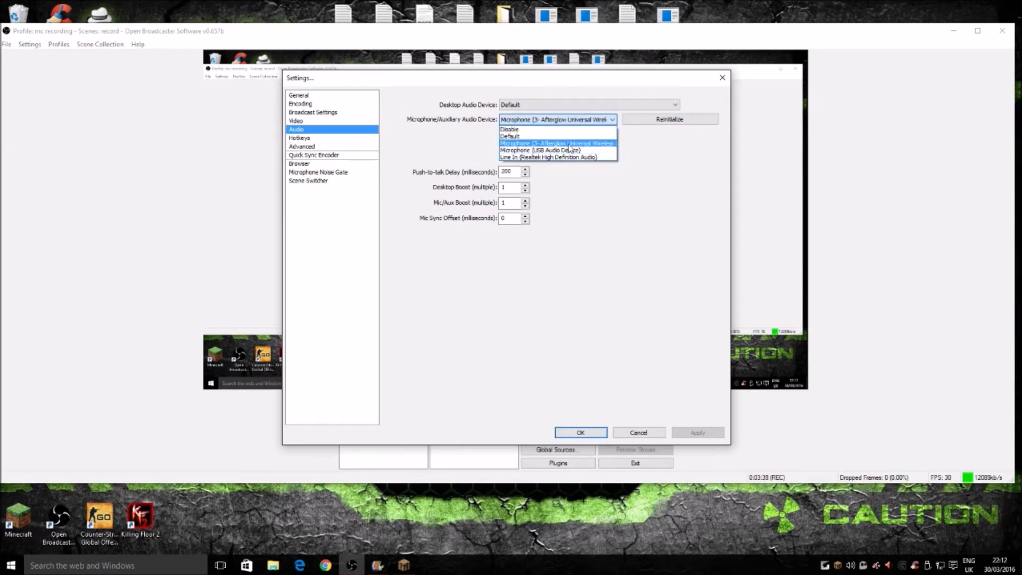
{"action": "left_click", "coordinate": [557, 144]}
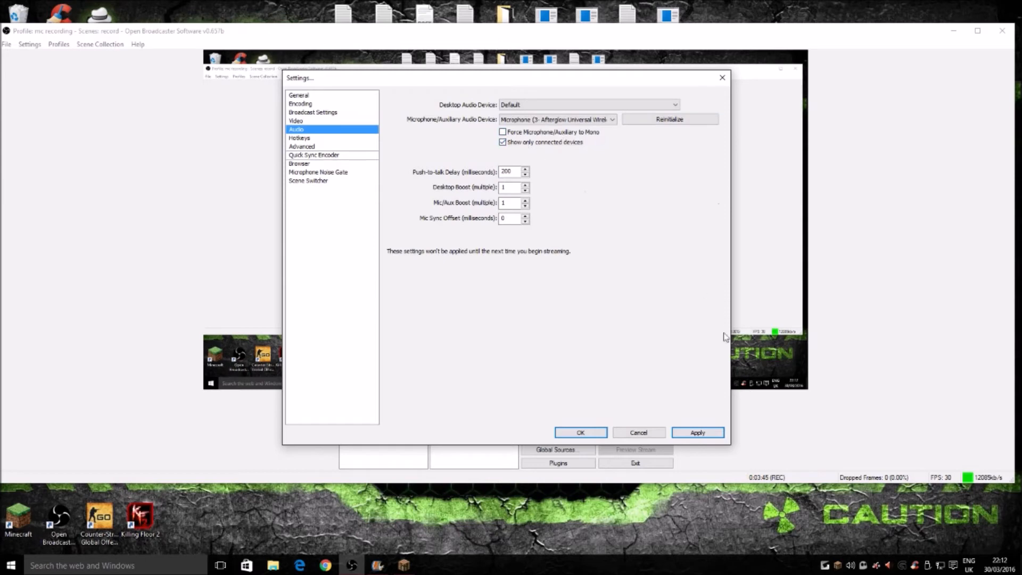
{"action": "left_click", "coordinate": [715, 432]}
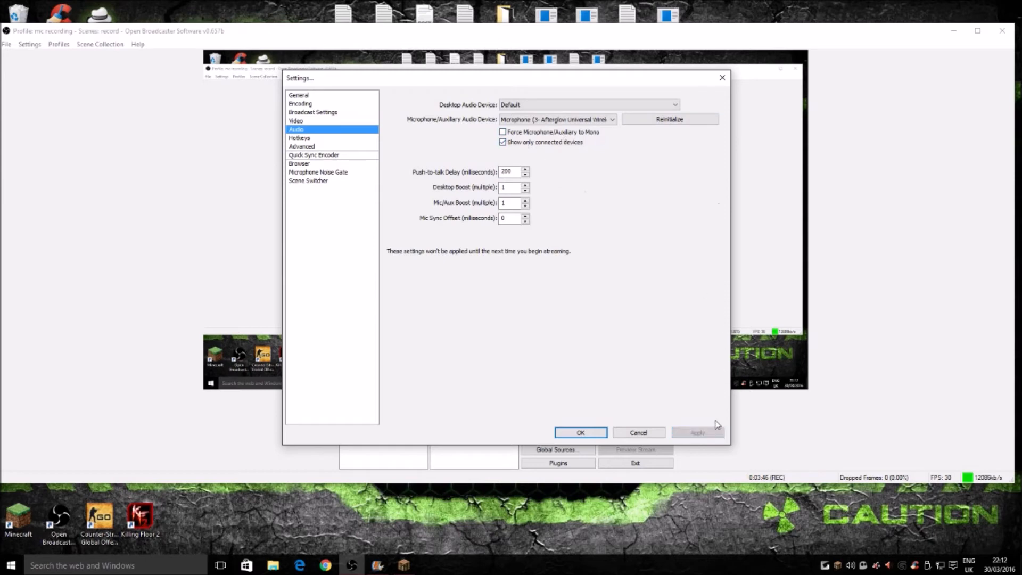
Step: Review the start and stop recording hotkeys and the advanced settings, including the process priority class options and x264 CPU preset
{"action": "left_click", "coordinate": [300, 138]}
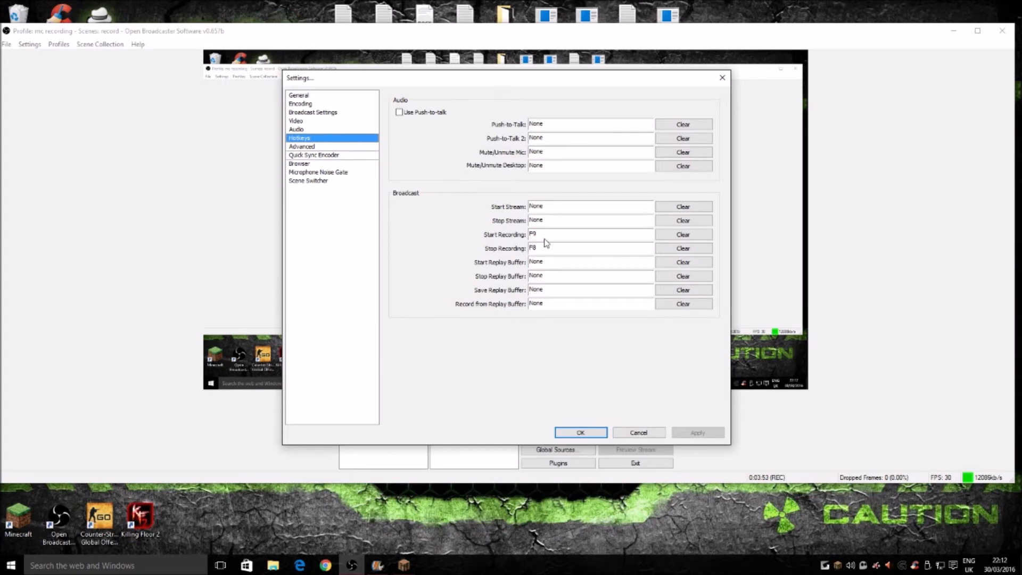
{"action": "left_click", "coordinate": [302, 147]}
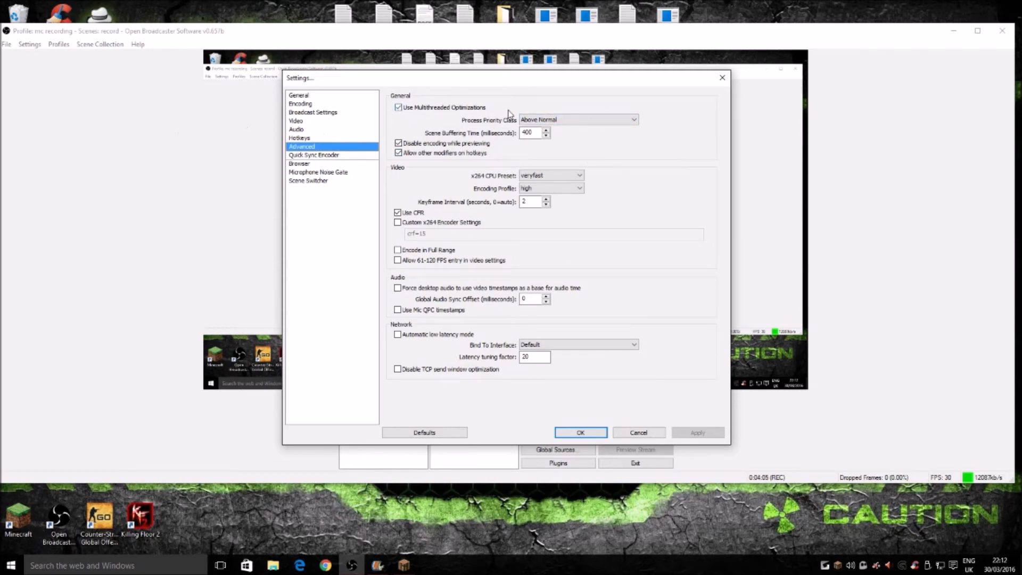
{"action": "left_click", "coordinate": [536, 121]}
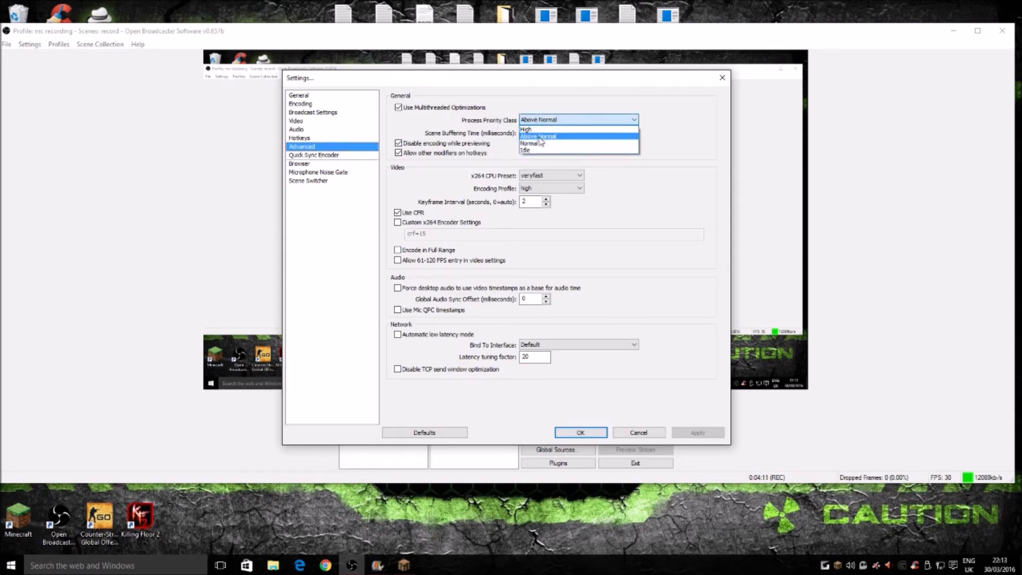
{"action": "left_click", "coordinate": [661, 130]}
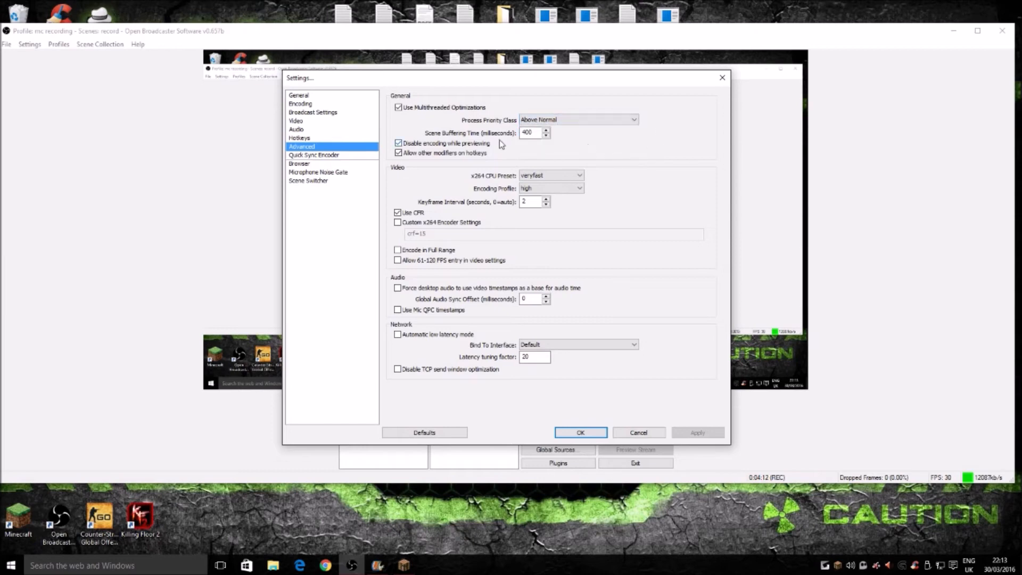
{"action": "left_click", "coordinate": [397, 142]}
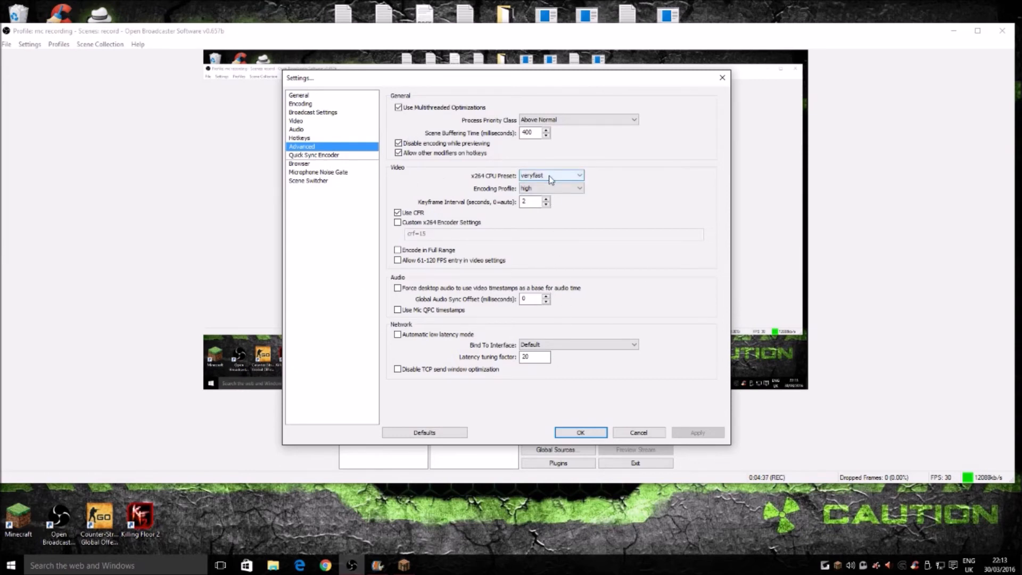
{"action": "mouse_move", "coordinate": [549, 179]}
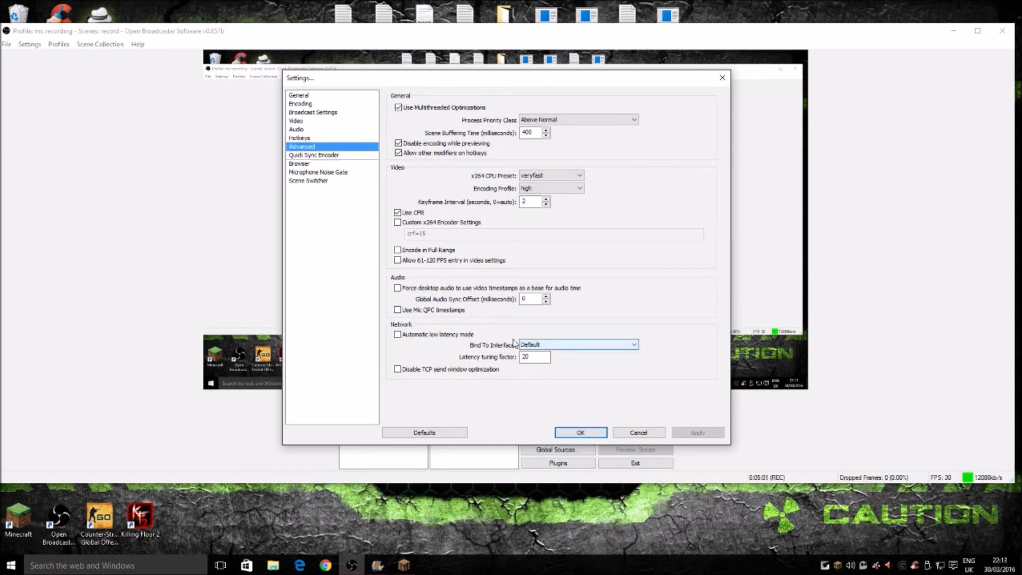
Step: Look through the Quick Sync Encoder, Browser, Microphone Noise Gate, Scene Switcher and General settings, and close the settings
{"action": "left_click", "coordinate": [306, 158]}
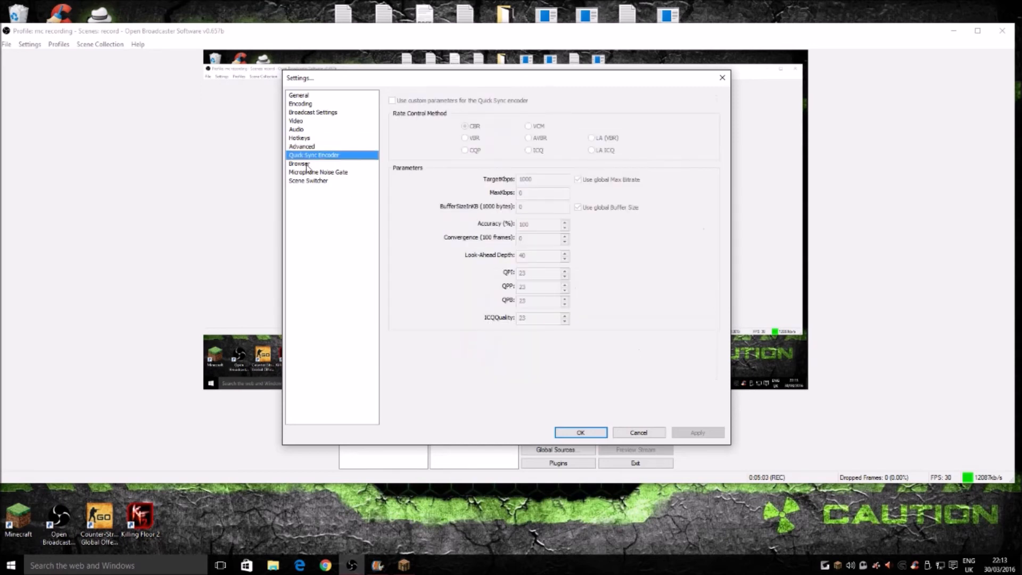
{"action": "left_click", "coordinate": [306, 165]}
{"action": "left_click", "coordinate": [319, 173]}
{"action": "left_click", "coordinate": [321, 181]}
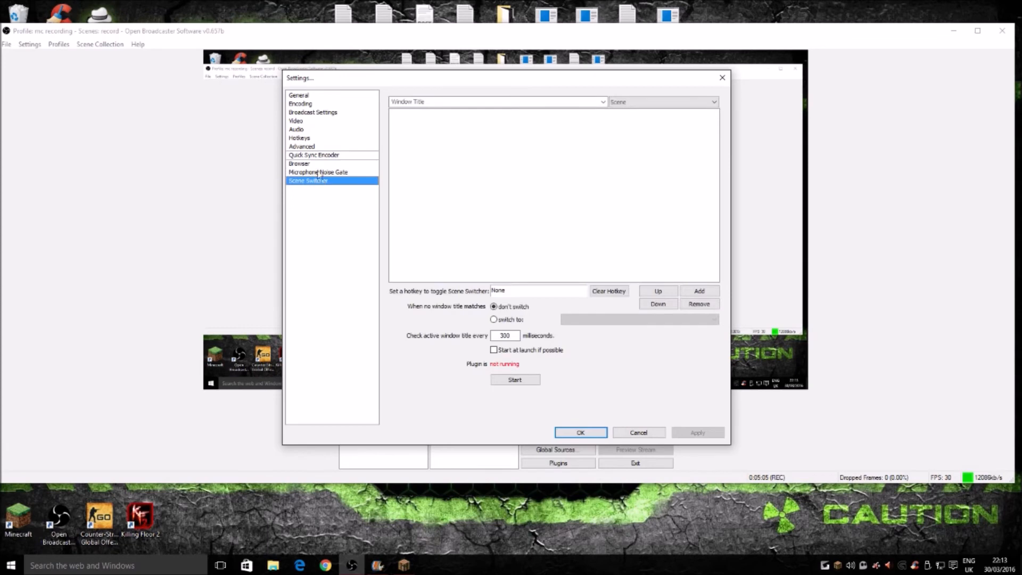
{"action": "left_click", "coordinate": [309, 97]}
{"action": "left_click_drag", "start_coordinate": [574, 80], "coordinate": [614, 66]}
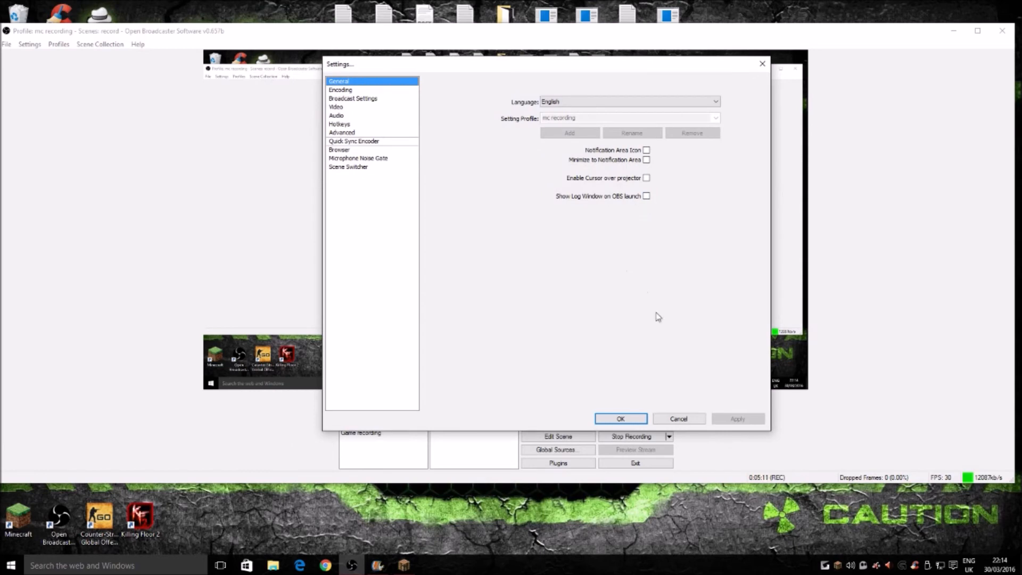
{"action": "left_click", "coordinate": [638, 421]}
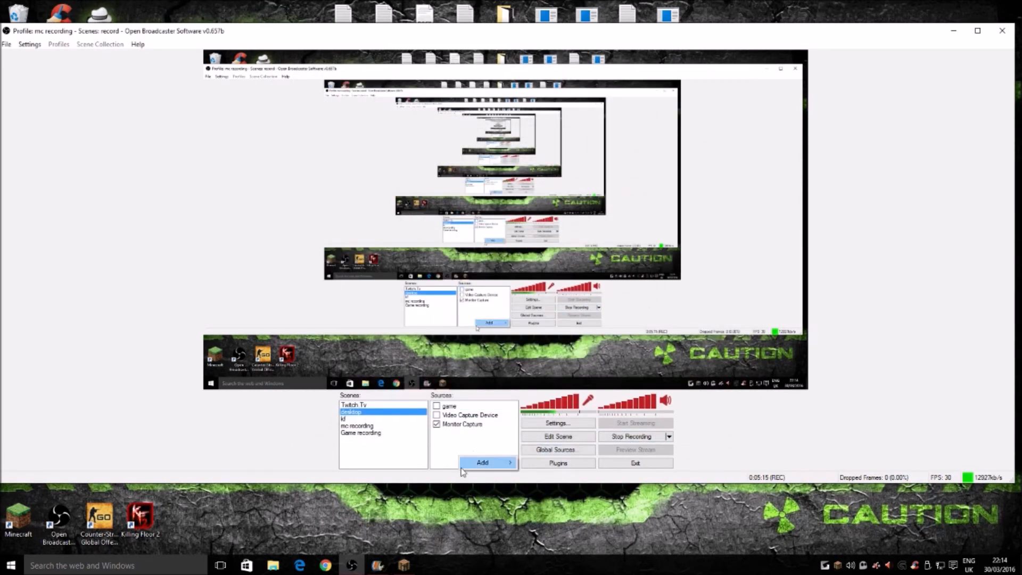
Step: Start adding a Video Capture Device source to the desktop scene with the suggested name, choosing USB Camera as the device
{"action": "right_click", "coordinate": [460, 458]}
{"action": "key", "text": "Escape"}
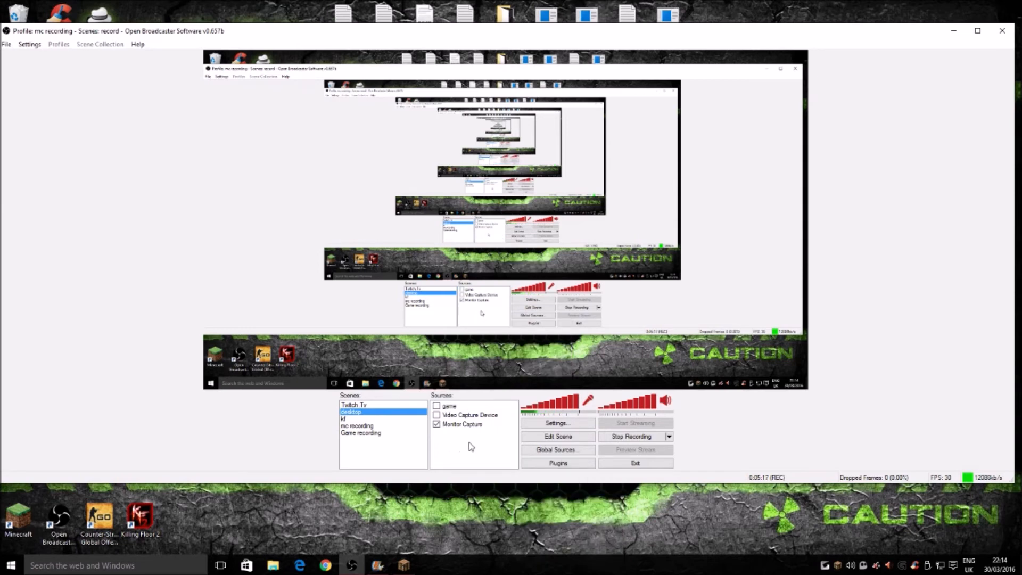
{"action": "right_click", "coordinate": [468, 444]}
{"action": "mouse_move", "coordinate": [508, 453]}
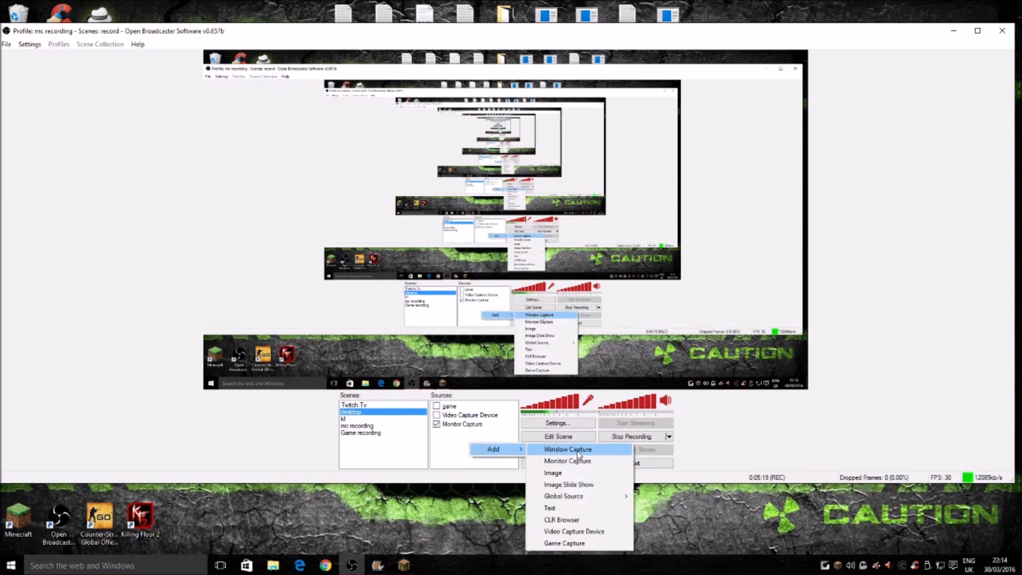
{"action": "left_click", "coordinate": [570, 530]}
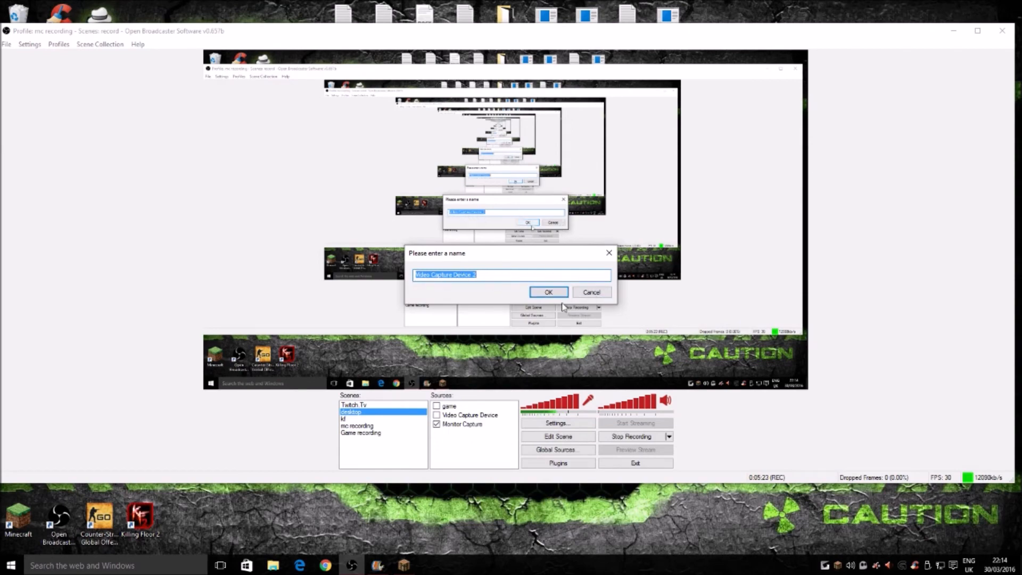
{"action": "key", "text": "Return"}
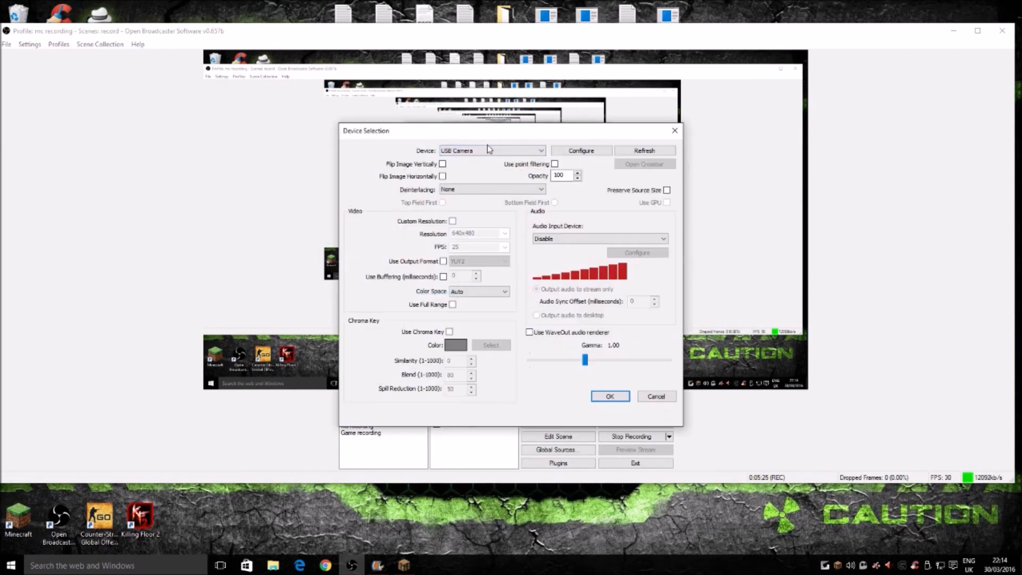
{"action": "left_click_drag", "start_coordinate": [489, 131], "coordinate": [476, 131]}
{"action": "left_click", "coordinate": [429, 151]}
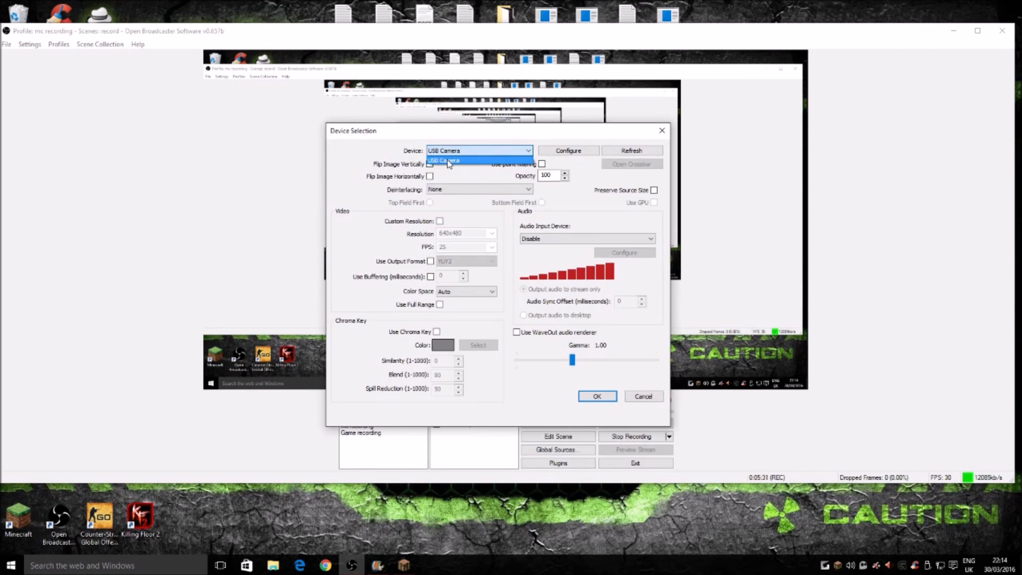
{"action": "left_click", "coordinate": [447, 160]}
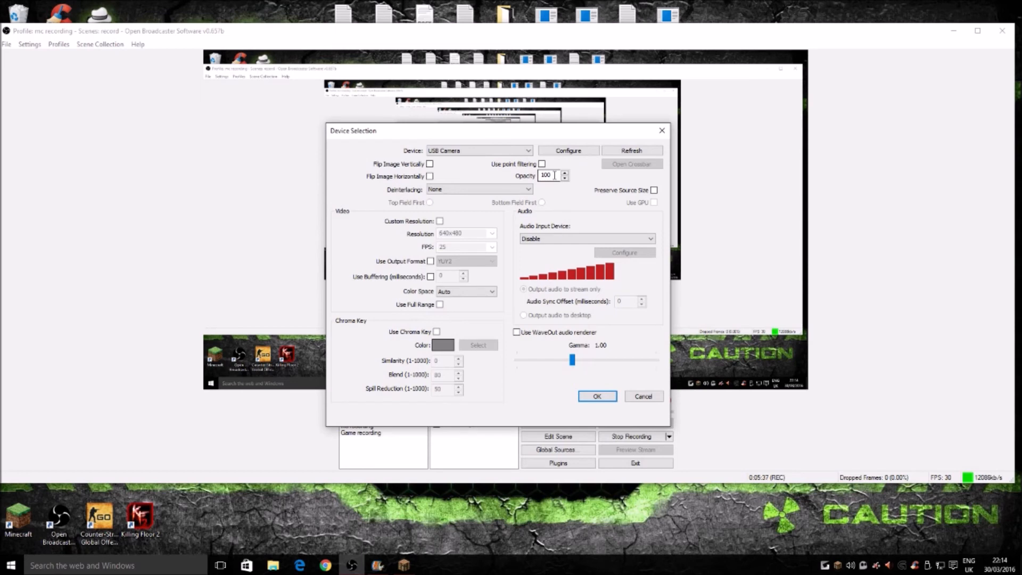
Step: Enable a custom resolution of 176x144 for the camera, try to confirm the source, and close the device selection
{"action": "left_click", "coordinate": [439, 222]}
{"action": "left_click", "coordinate": [454, 232]}
{"action": "left_click", "coordinate": [488, 233]}
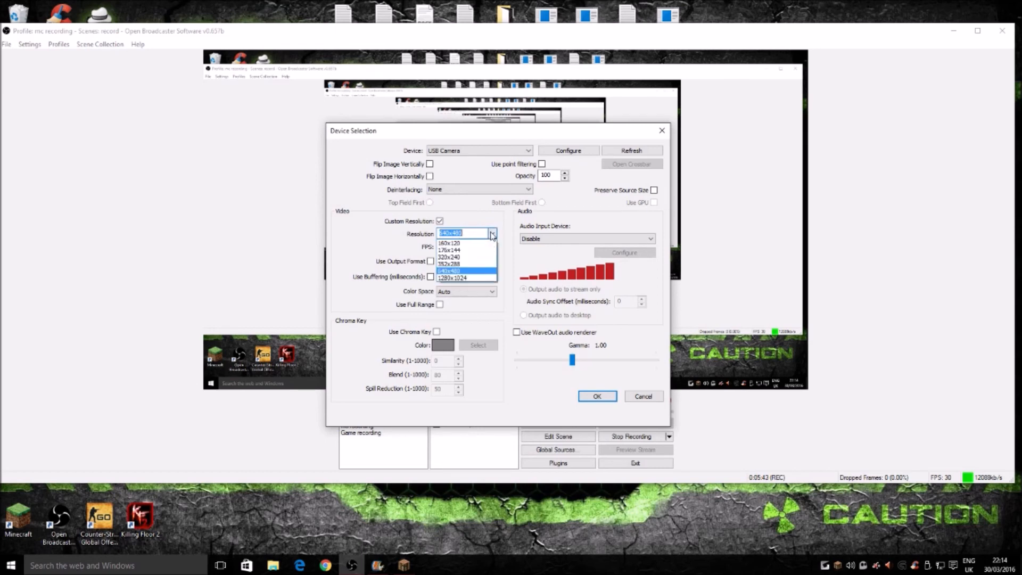
{"action": "left_click", "coordinate": [448, 250]}
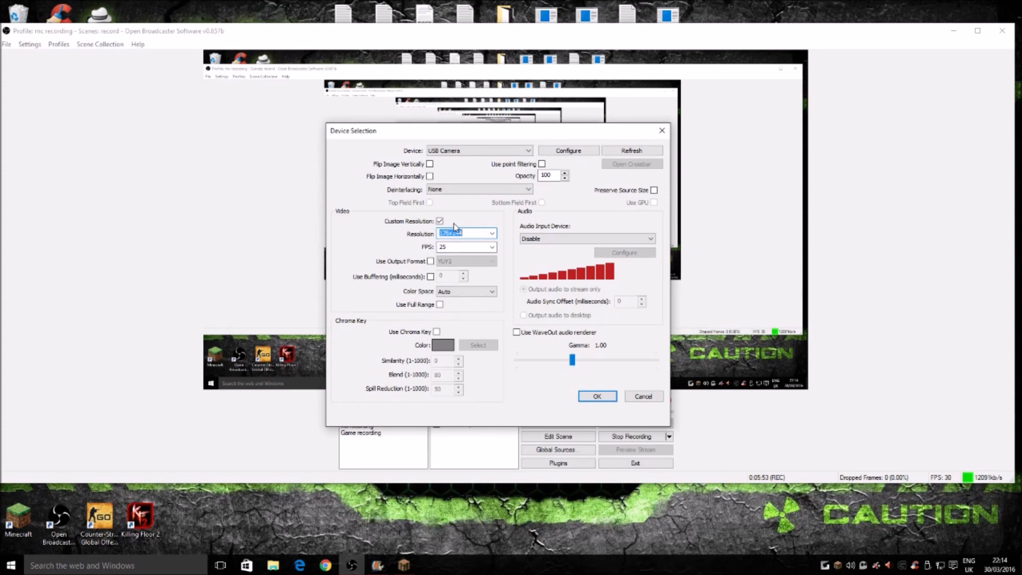
{"action": "left_click", "coordinate": [483, 234]}
{"action": "left_click", "coordinate": [446, 248]}
{"action": "left_click", "coordinate": [486, 234]}
{"action": "left_click", "coordinate": [595, 397]}
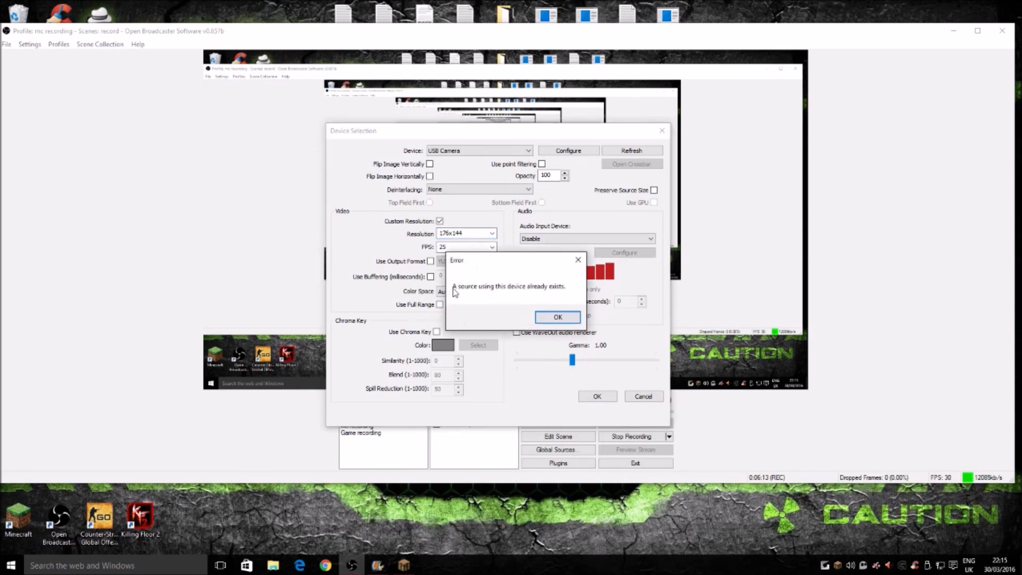
{"action": "left_click", "coordinate": [578, 260]}
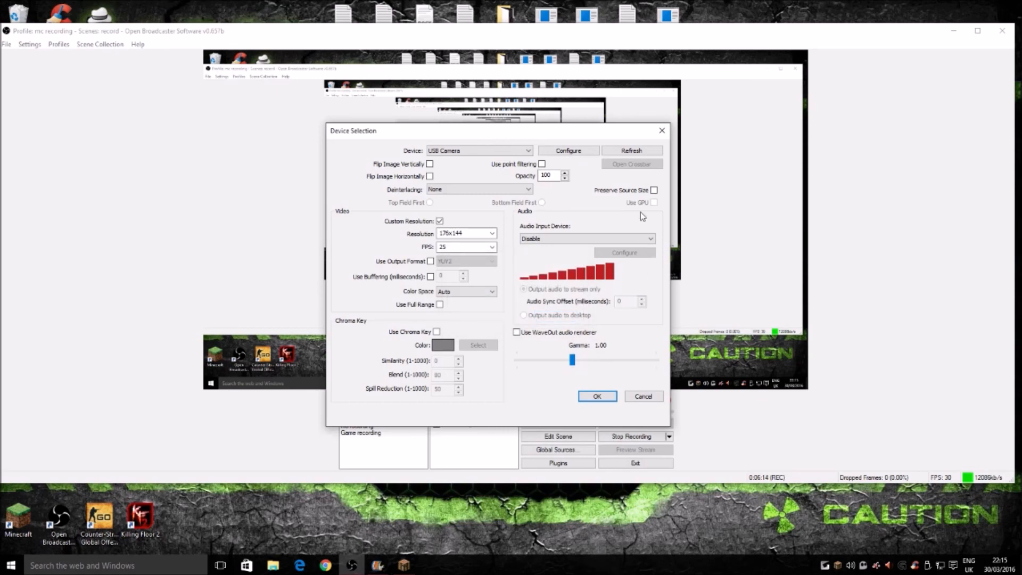
{"action": "left_click", "coordinate": [661, 131]}
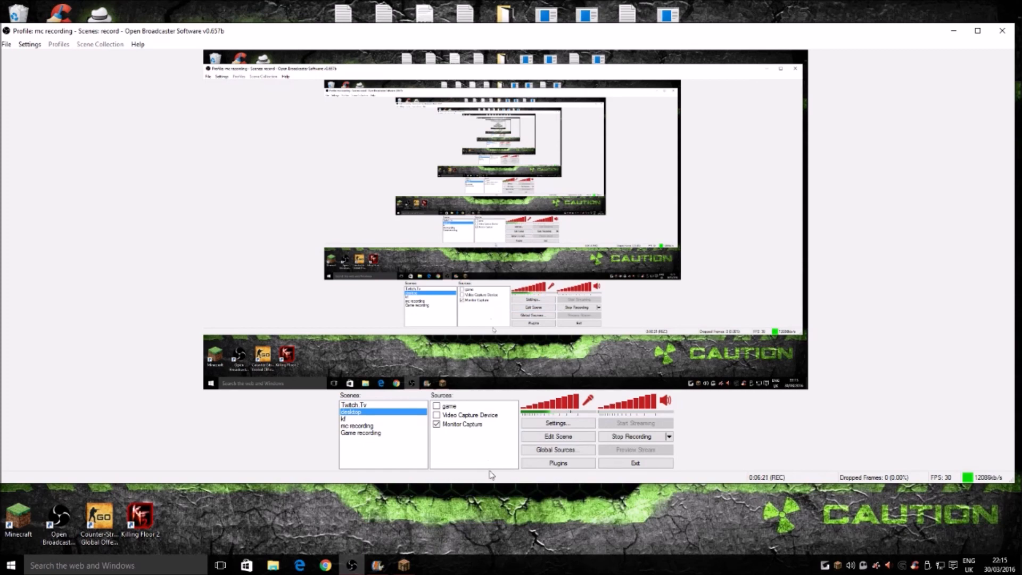
{"action": "left_click", "coordinate": [406, 564]}
{"action": "left_click", "coordinate": [681, 169]}
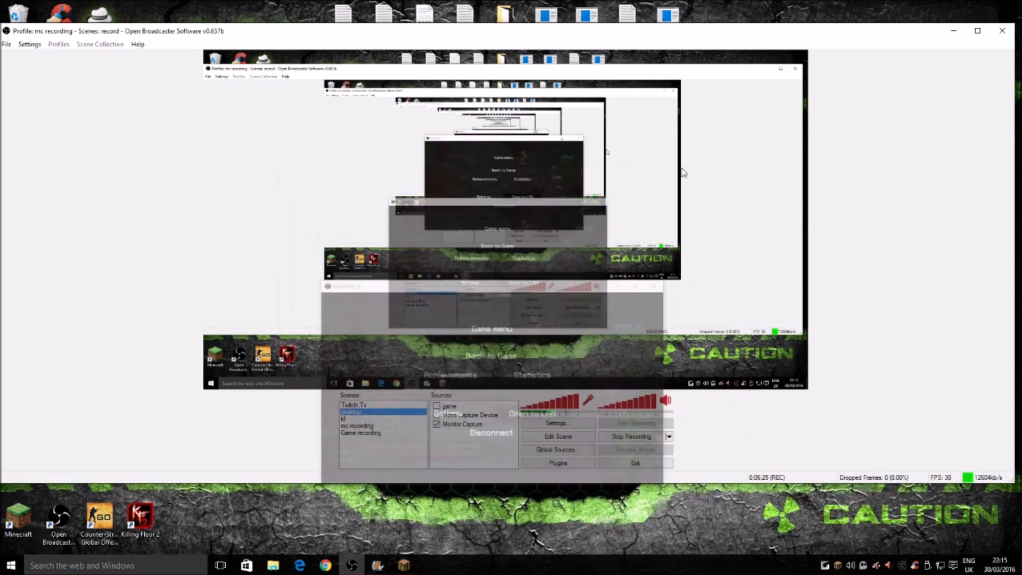